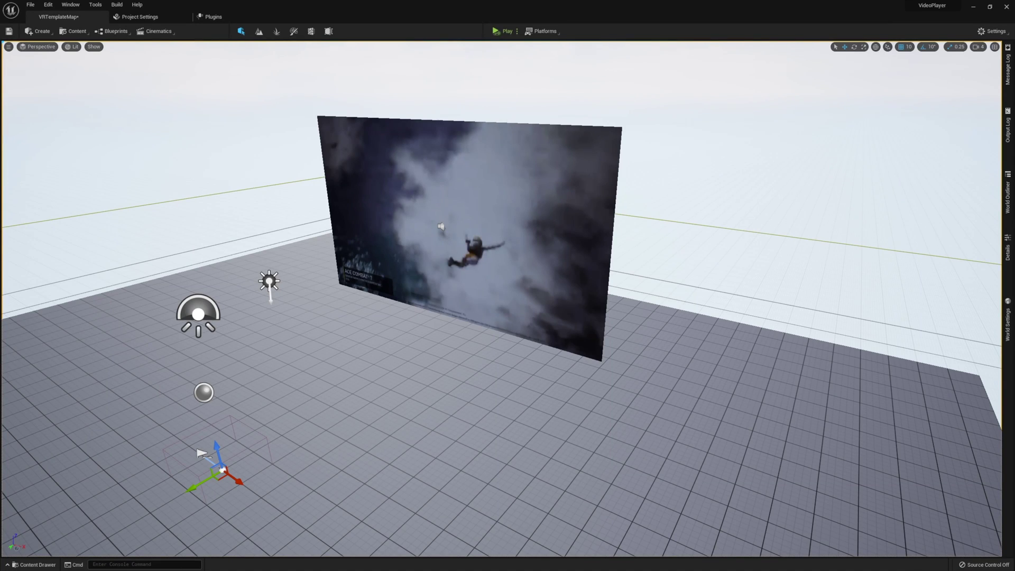
Fly the viewport up to the skydiving video screen and select it.
{"action": "right_click_drag", "start_coordinate": [508, 296], "coordinate": [493, 297]}
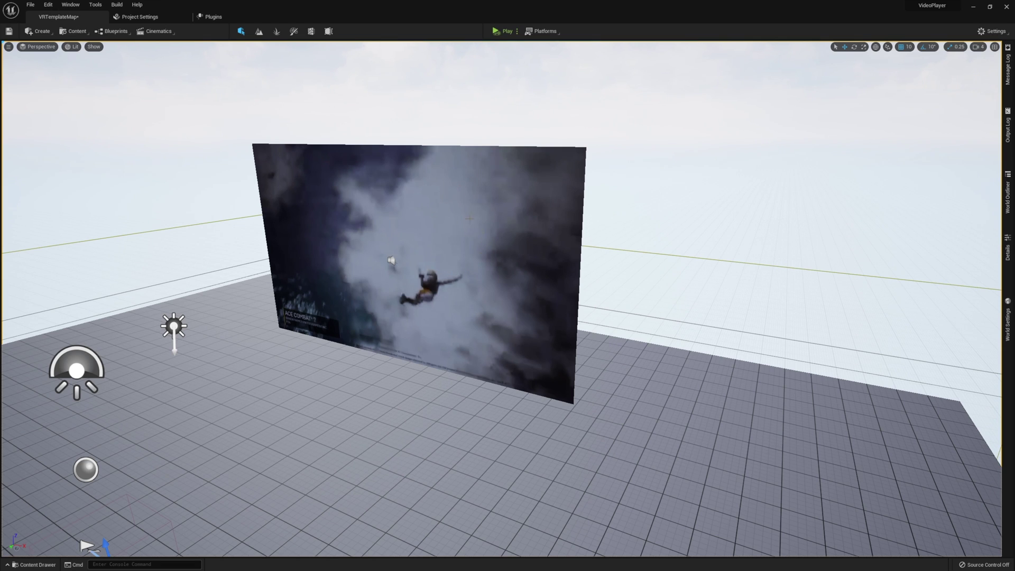
{"action": "left_click", "coordinate": [438, 257]}
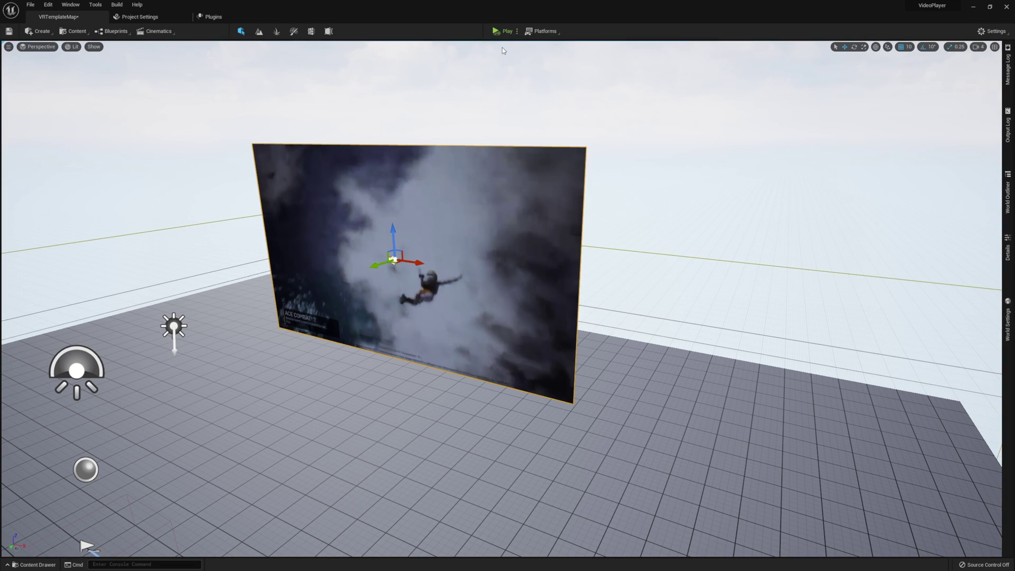
Play the level, then restart and pause the SampleVideo from the VideoPlayer actor's Details panel.
{"action": "left_click", "coordinate": [502, 31]}
{"action": "left_click", "coordinate": [1009, 260]}
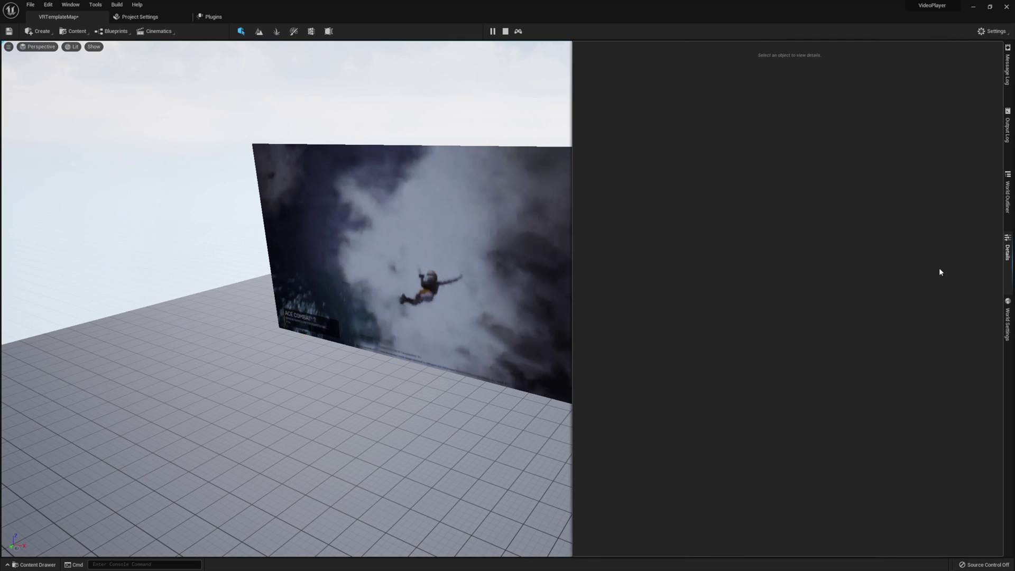
{"action": "left_click", "coordinate": [553, 270]}
{"action": "left_click", "coordinate": [1008, 248]}
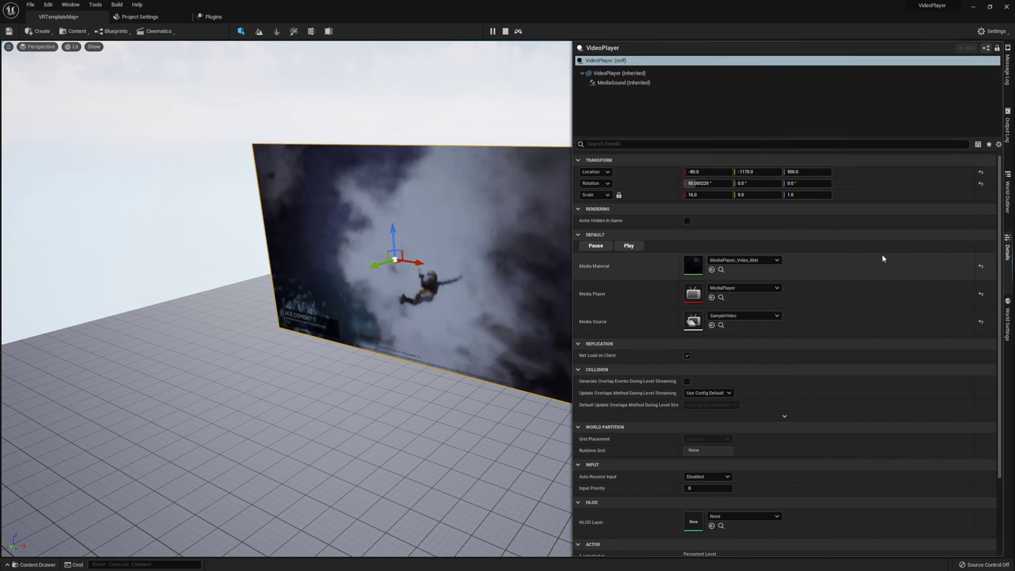
{"action": "left_click", "coordinate": [628, 247]}
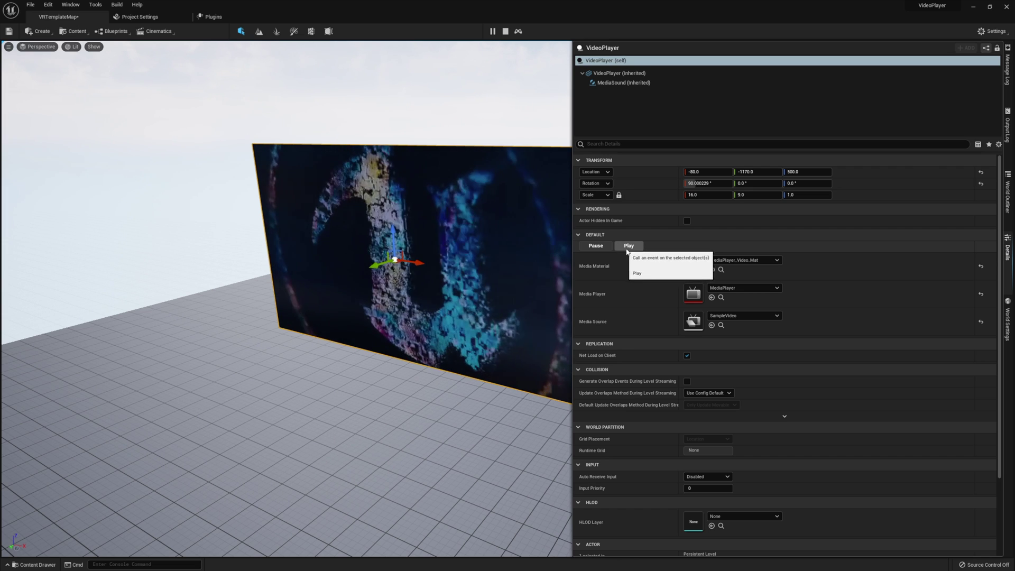
{"action": "left_click", "coordinate": [611, 247]}
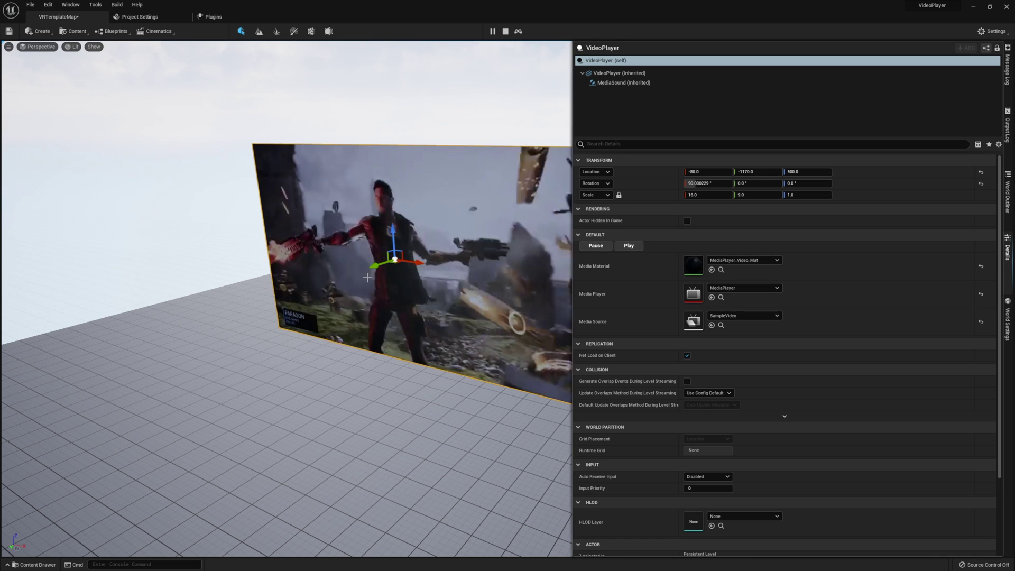
{"action": "left_click", "coordinate": [384, 112]}
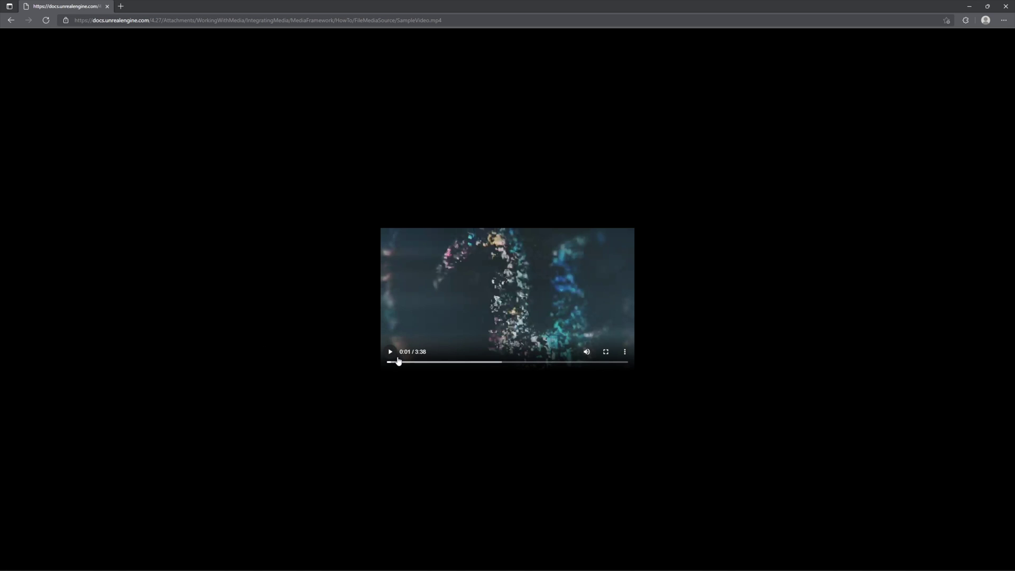
Skip the SampleVideo to 0:15, download it from its options menu, and minimise Edge.
{"action": "mouse_move", "coordinate": [398, 364]}
{"action": "left_mouse_down"}
{"action": "mouse_move", "coordinate": [428, 364]}
{"action": "mouse_move", "coordinate": [392, 365]}
{"action": "left_mouse_up"}
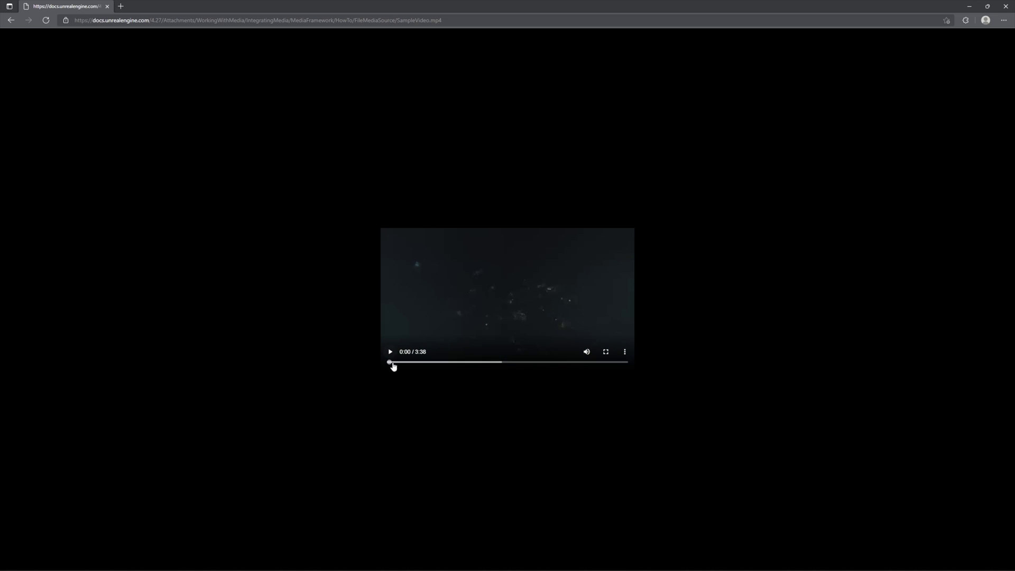
{"action": "left_click", "coordinate": [625, 353]}
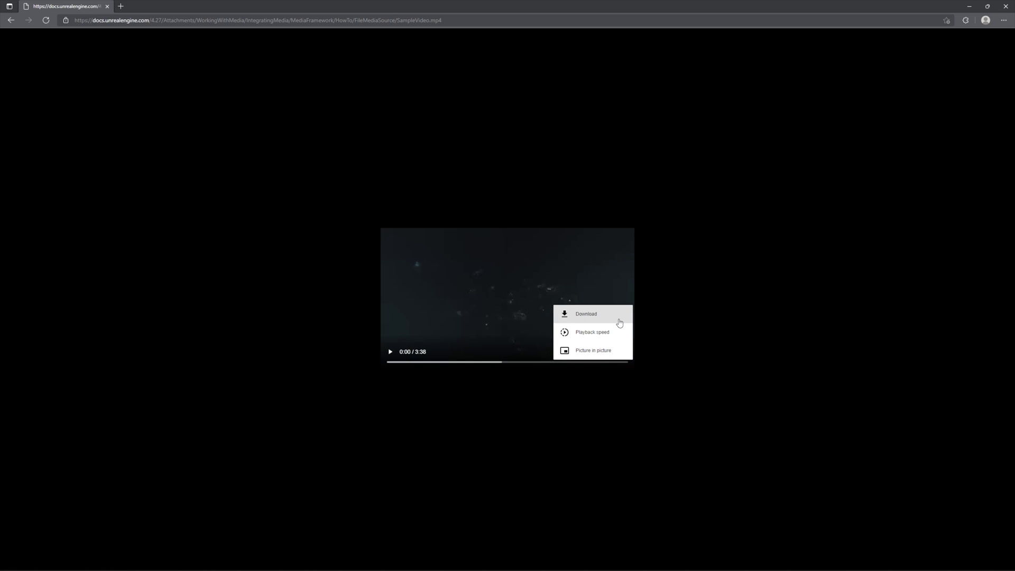
{"action": "left_click", "coordinate": [683, 355]}
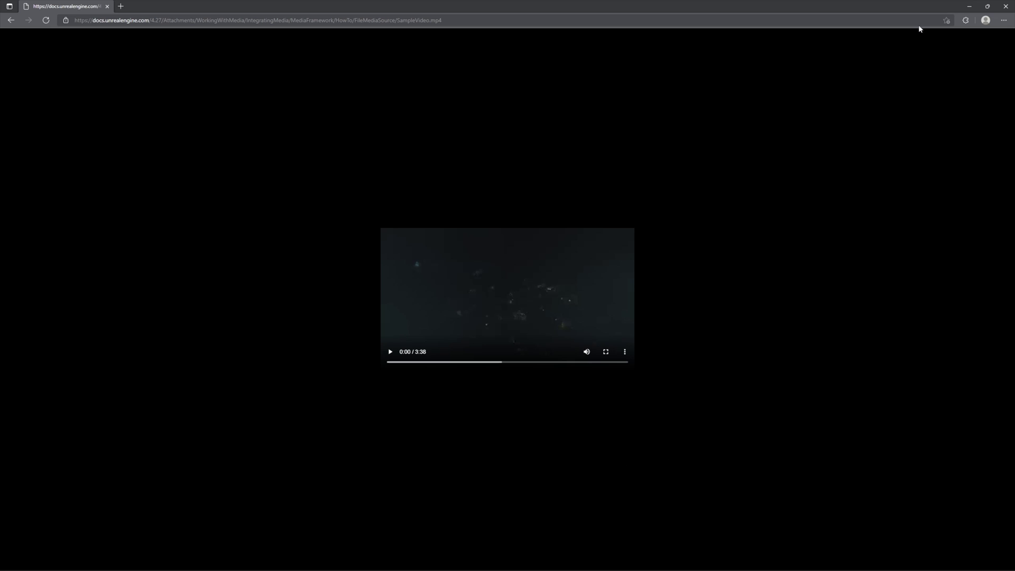
{"action": "left_click", "coordinate": [969, 6]}
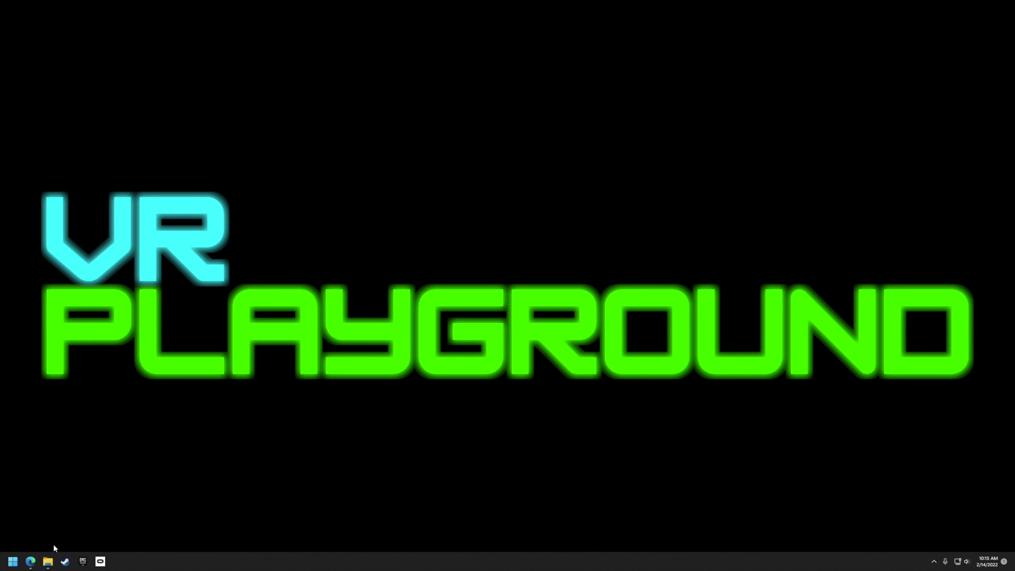
Snap the VideoPlayer project window to the right half and the Video download window to the left.
{"action": "mouse_move", "coordinate": [47, 561]}
{"action": "left_click", "coordinate": [104, 542]}
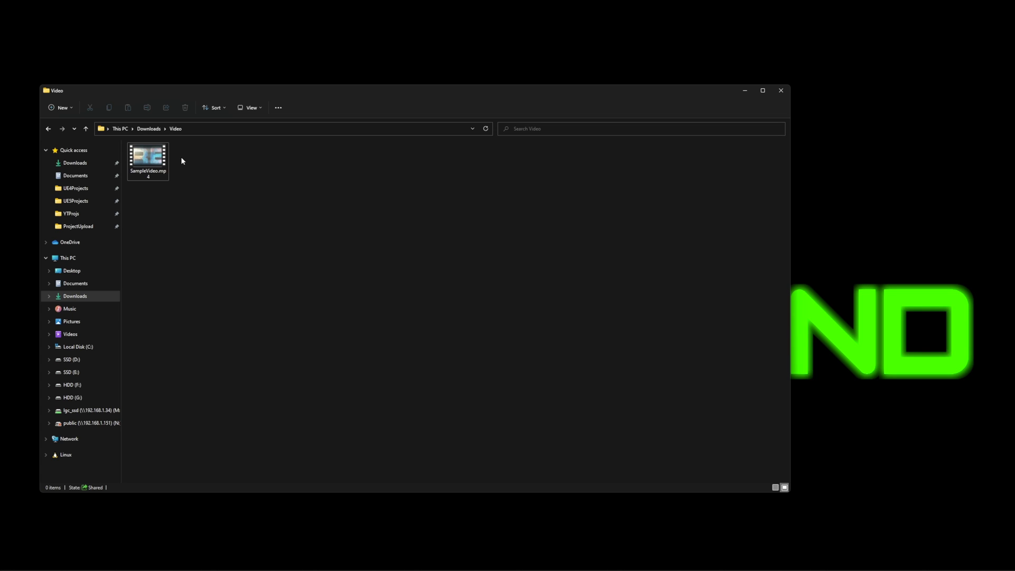
{"action": "mouse_move", "coordinate": [48, 564]}
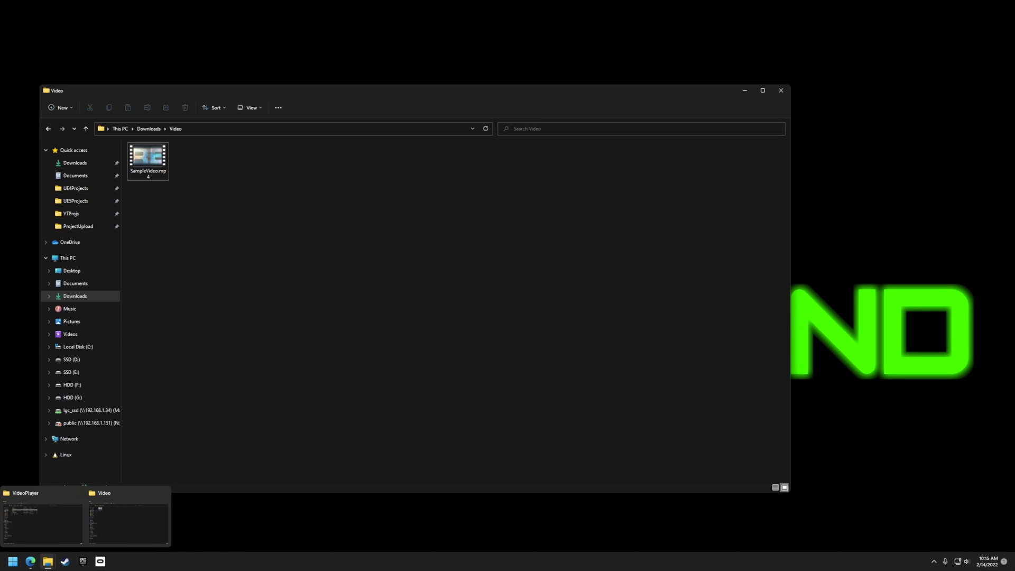
{"action": "left_click", "coordinate": [48, 534]}
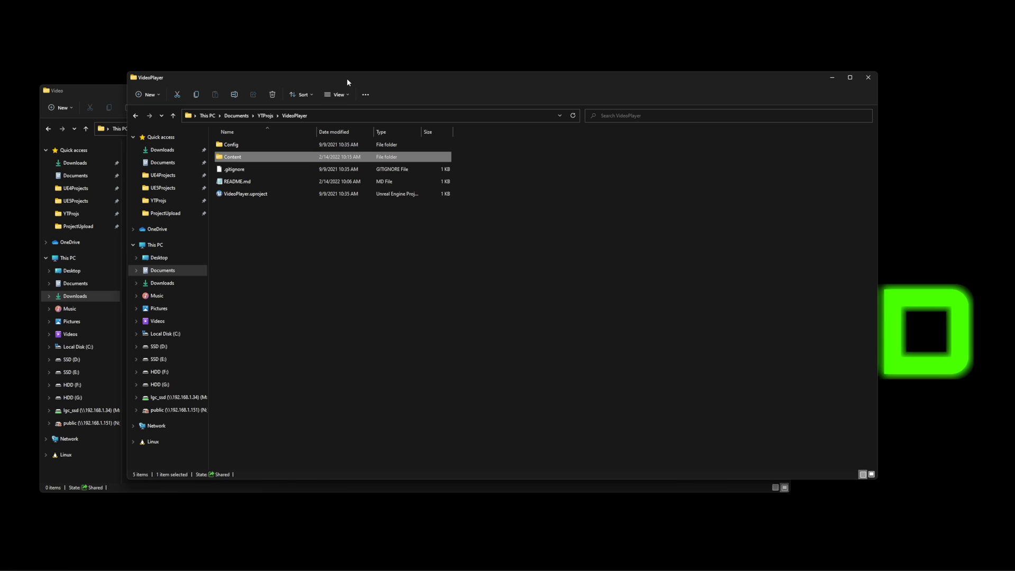
{"action": "left_click_drag", "start_coordinate": [346, 78], "coordinate": [471, 91]}
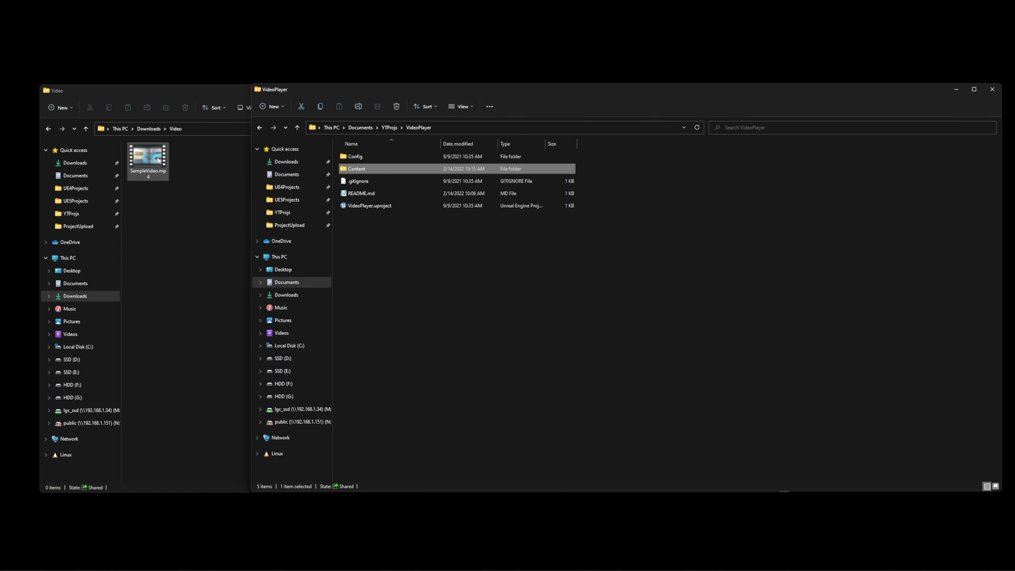
{"action": "left_click_drag", "start_coordinate": [408, 91], "coordinate": [1014, 158]}
{"action": "left_click", "coordinate": [366, 161]}
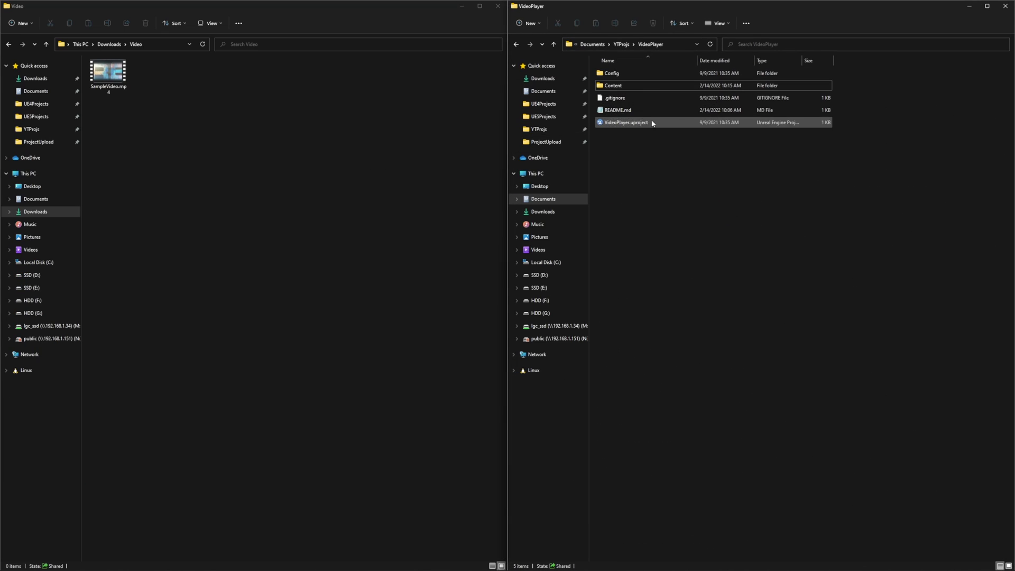
Create a new folder named Movies inside VideoPlayer\Content.
{"action": "double_click", "coordinate": [645, 86]}
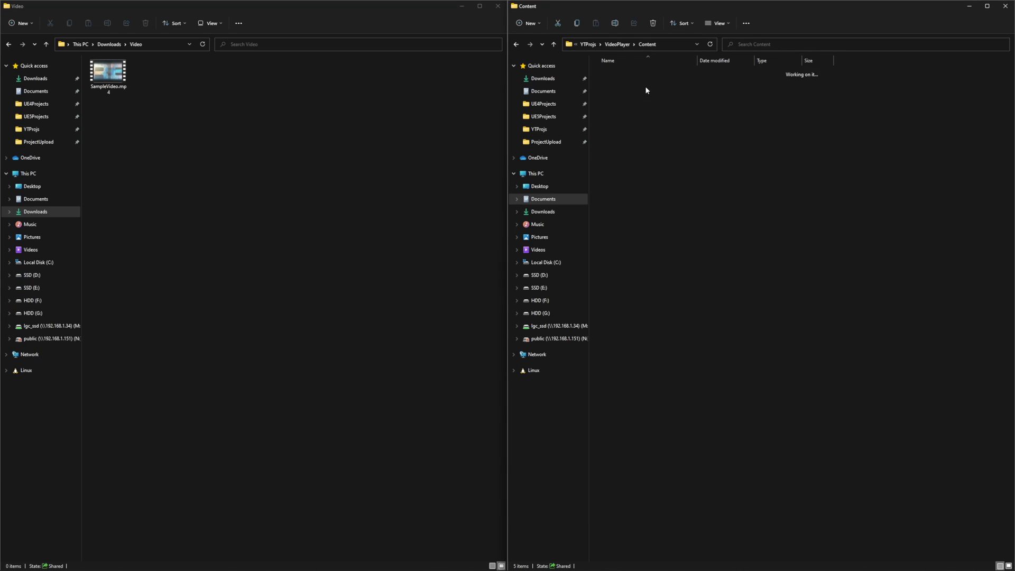
{"action": "right_click", "coordinate": [631, 161]}
{"action": "mouse_move", "coordinate": [659, 227]}
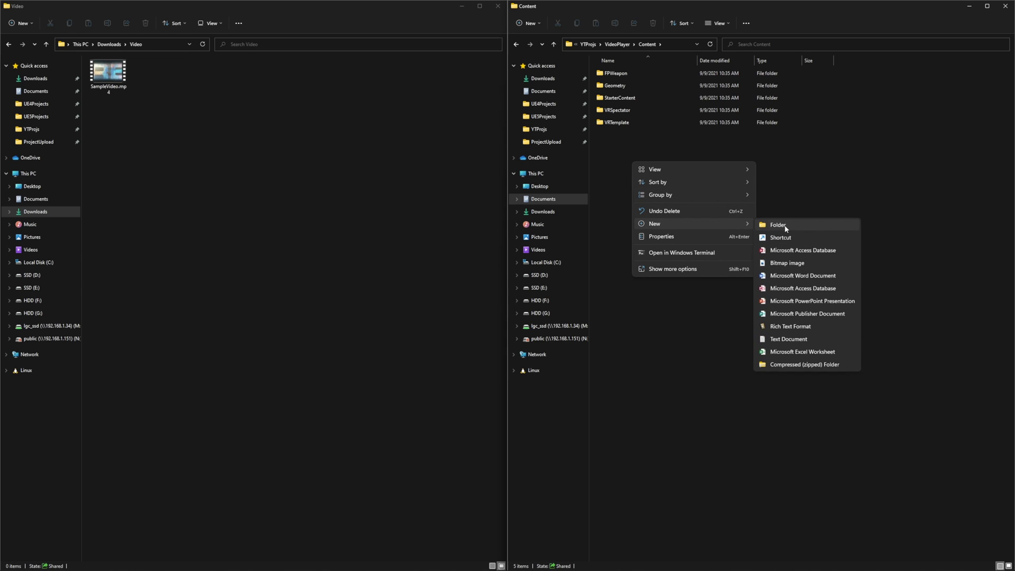
{"action": "left_click", "coordinate": [785, 224]}
{"action": "type", "text": "Movies"}
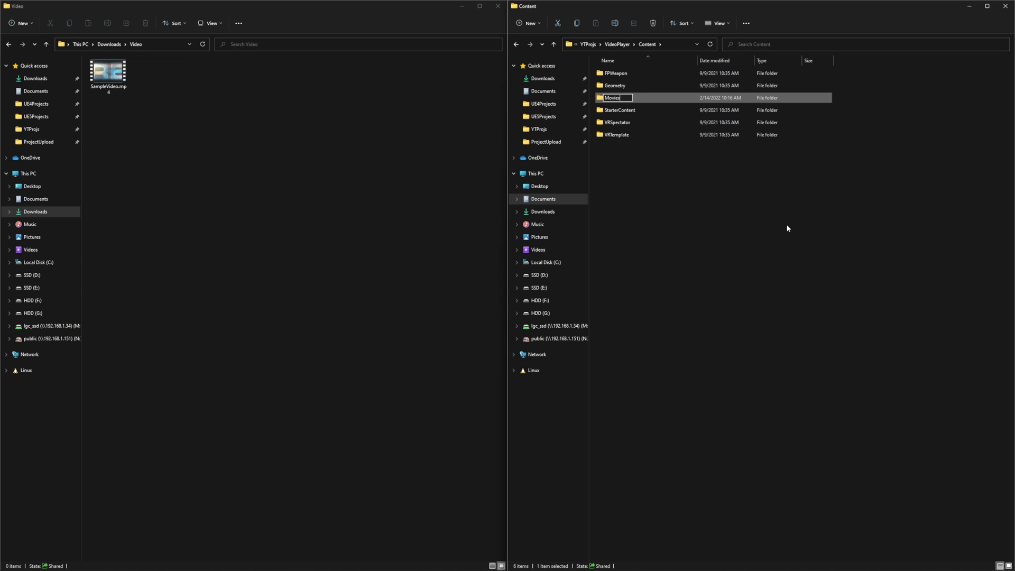
{"action": "key", "text": "Return"}
Drag SampleVideo.mp4 from Downloads\Video into Movies, then return to Content.
{"action": "double_click", "coordinate": [613, 98]}
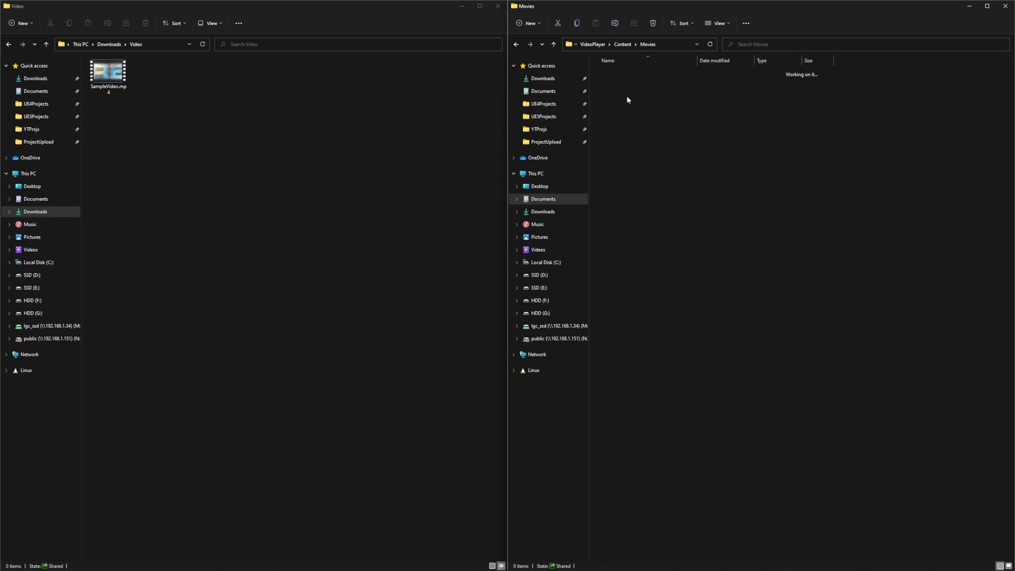
{"action": "left_click", "coordinate": [105, 73]}
{"action": "left_click_drag", "start_coordinate": [105, 72], "coordinate": [691, 125]}
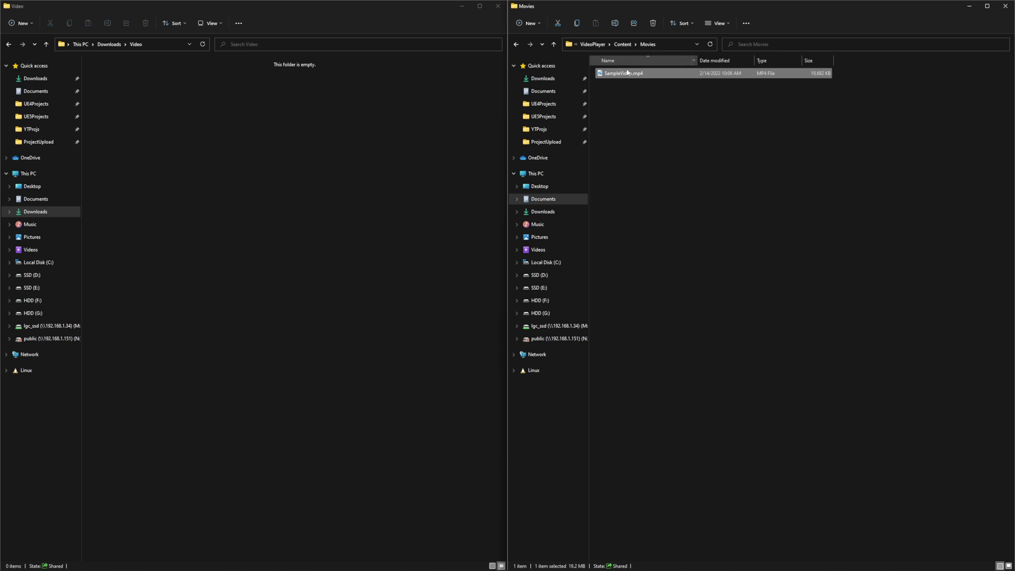
{"action": "left_click", "coordinate": [622, 45]}
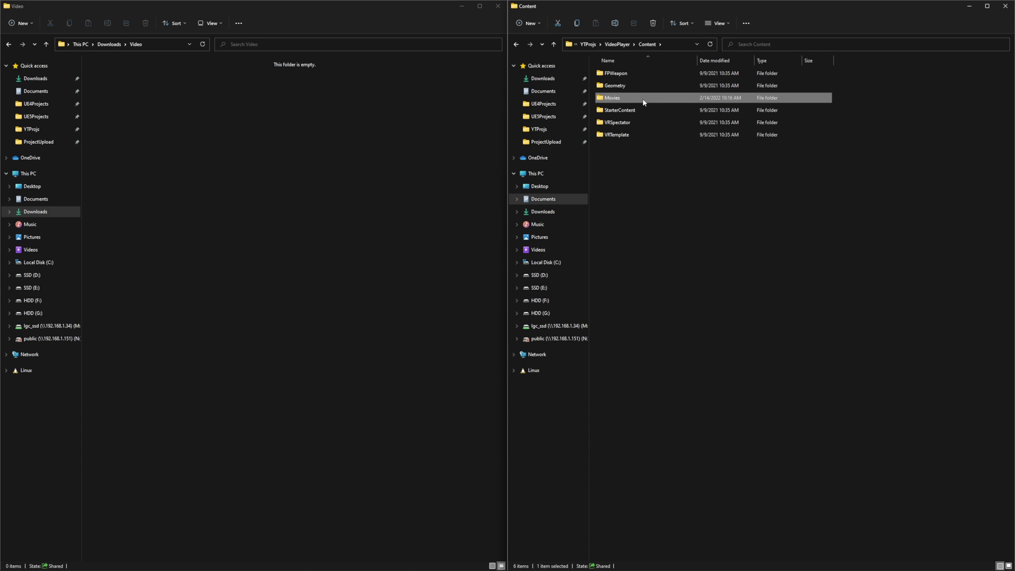
{"action": "mouse_move", "coordinate": [619, 100]}
Rearrange the Explorer windows and open the Movies folder in its own window.
{"action": "left_click_drag", "start_coordinate": [637, 5], "coordinate": [273, 88]}
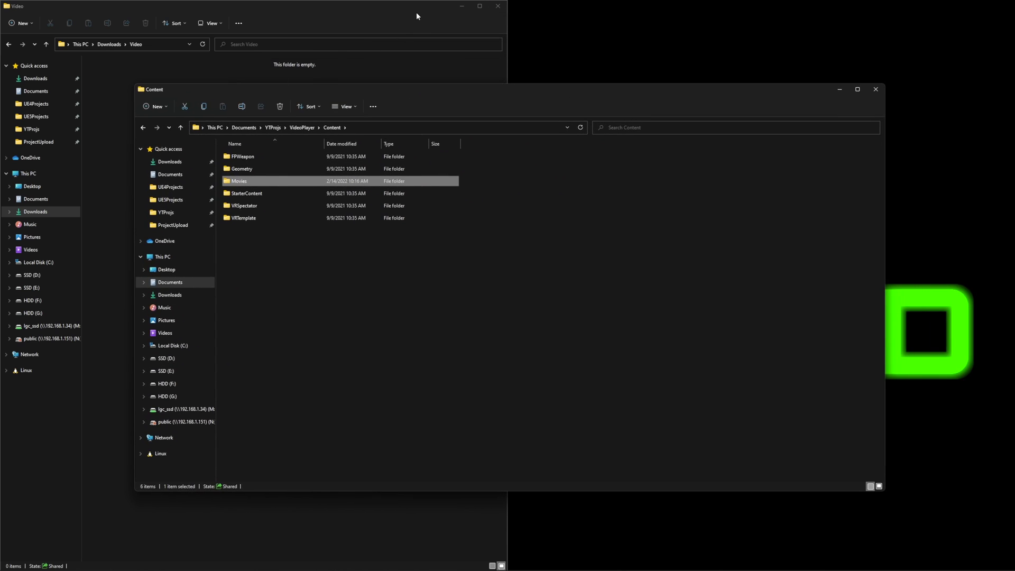
{"action": "left_click_drag", "start_coordinate": [411, 7], "coordinate": [624, 53]}
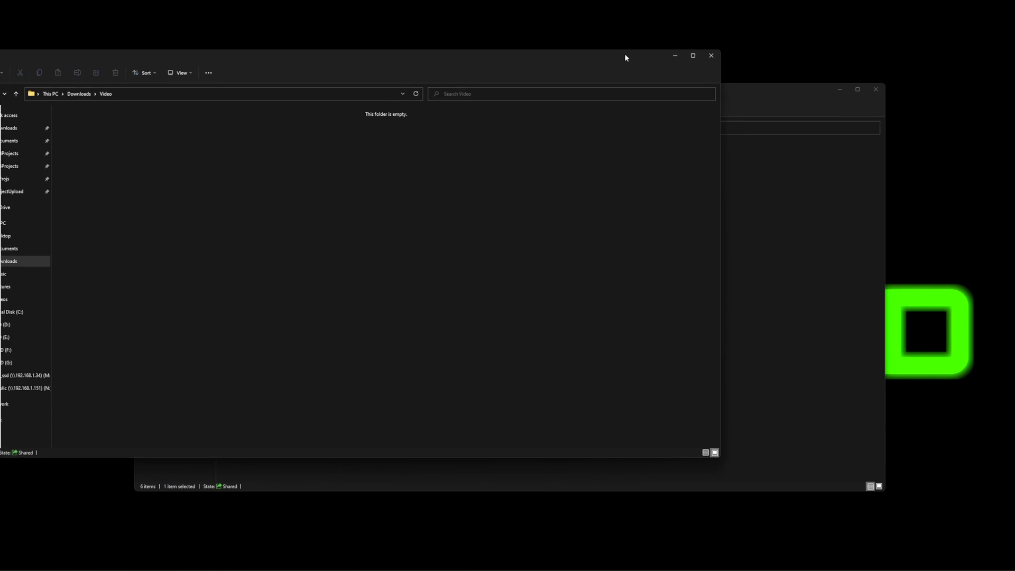
{"action": "left_click", "coordinate": [683, 56]}
{"action": "left_click_drag", "start_coordinate": [598, 93], "coordinate": [621, 85]}
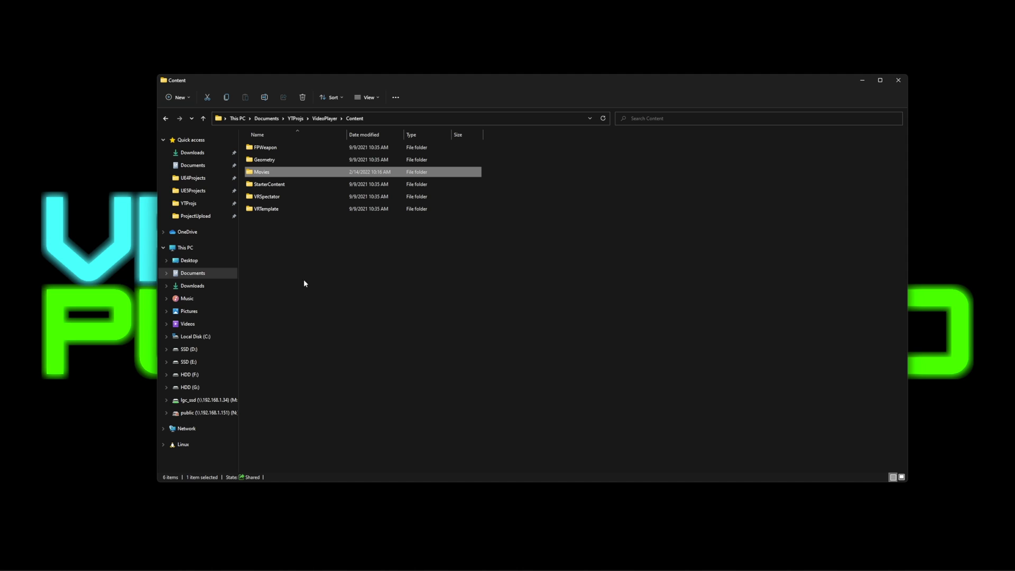
{"action": "right_click", "coordinate": [287, 176]}
{"action": "left_click", "coordinate": [325, 213]}
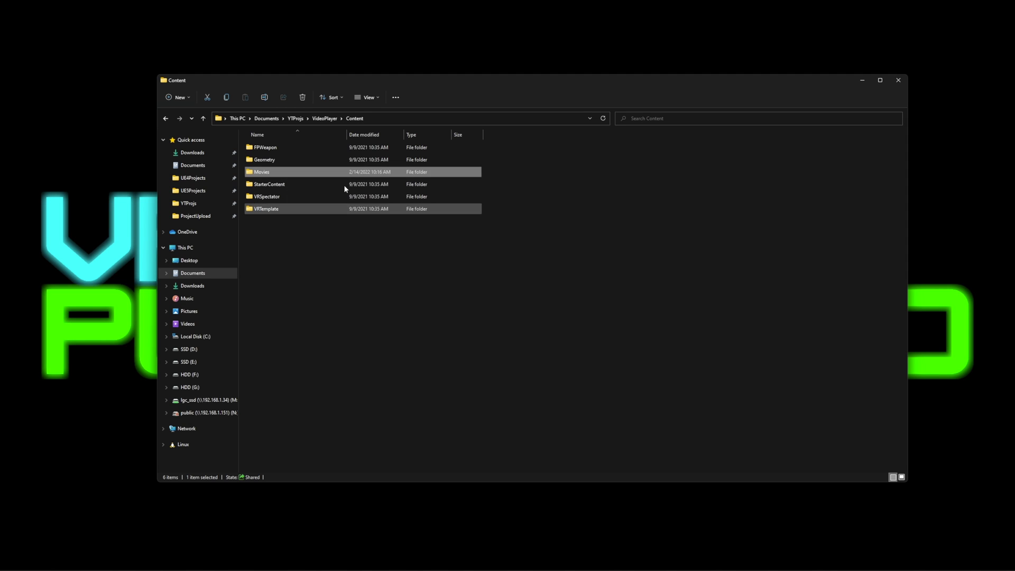
Launch VideoPlayer.uproject from the project folder and close the leftover Explorer windows.
{"action": "left_click", "coordinate": [873, 91]}
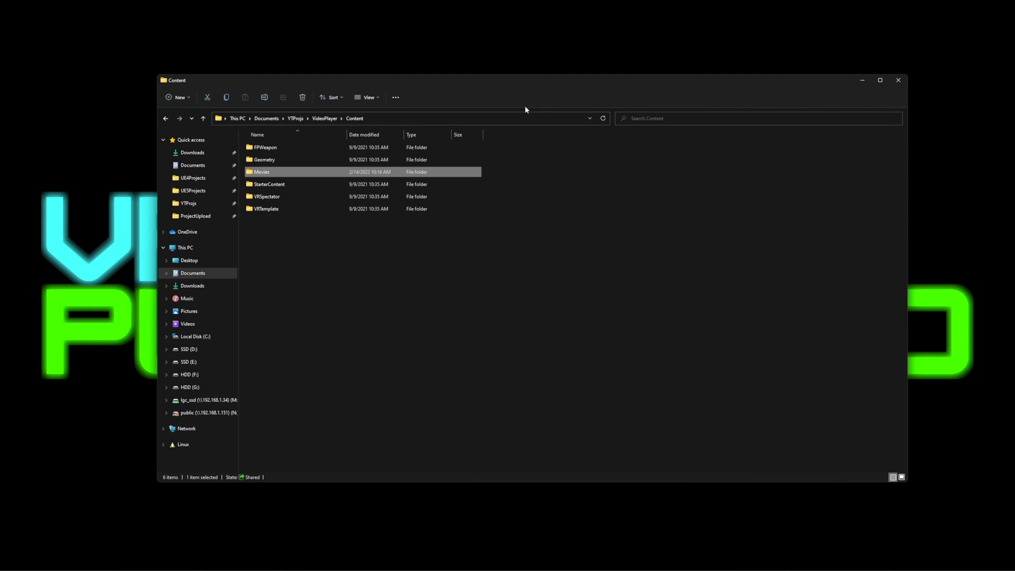
{"action": "left_click", "coordinate": [323, 118]}
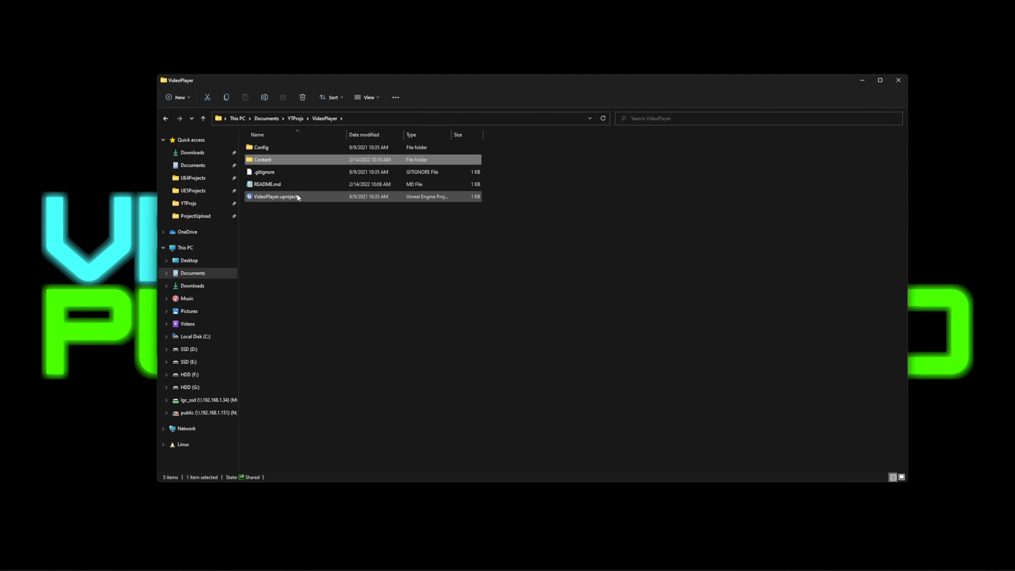
{"action": "double_click", "coordinate": [296, 198]}
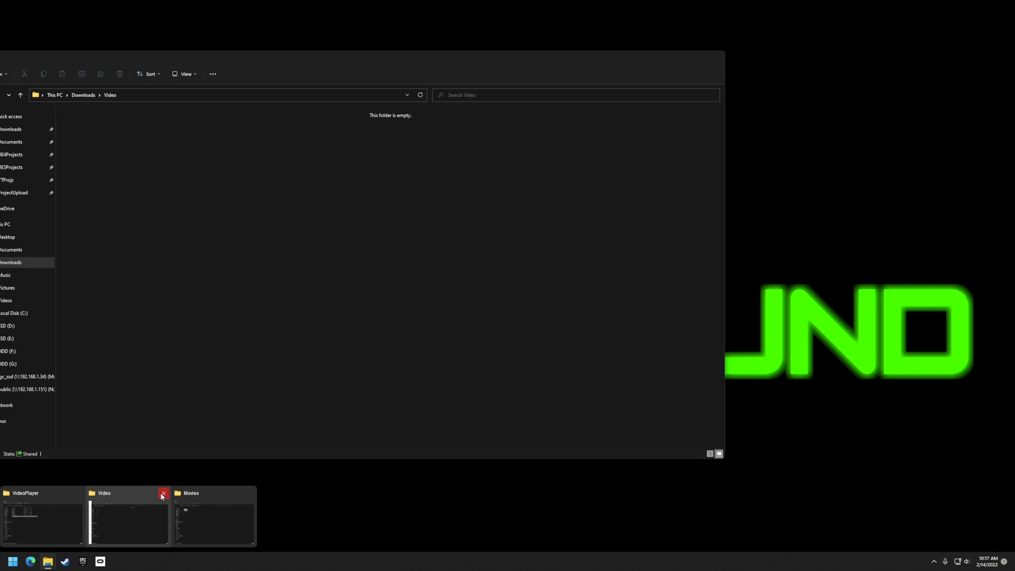
{"action": "left_click", "coordinate": [161, 512]}
{"action": "left_click", "coordinate": [161, 512]}
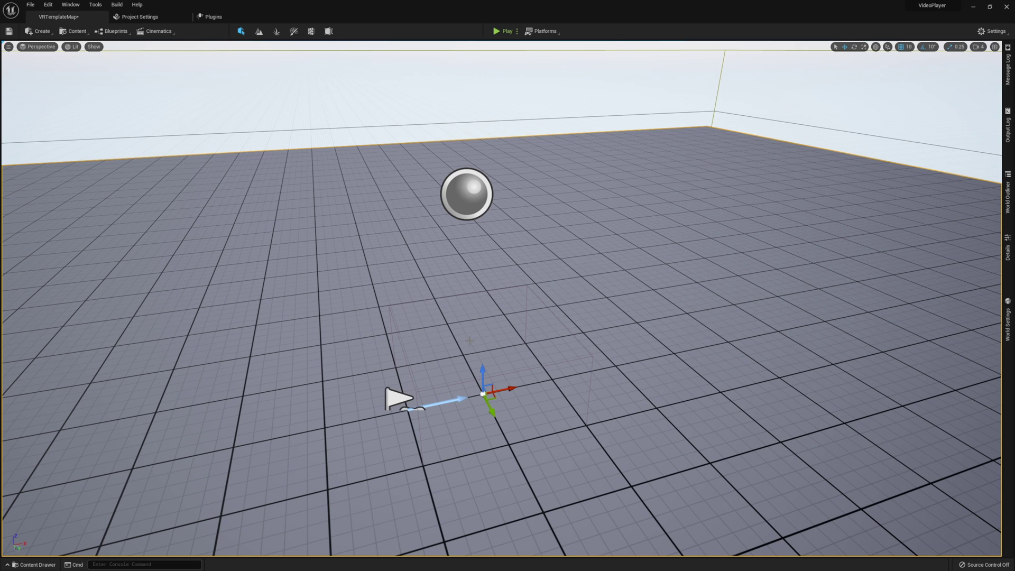
Open the Content Drawer on the empty Movies folder.
{"action": "key", "text": "ctrl+space"}
{"action": "left_click", "coordinate": [44, 405]}
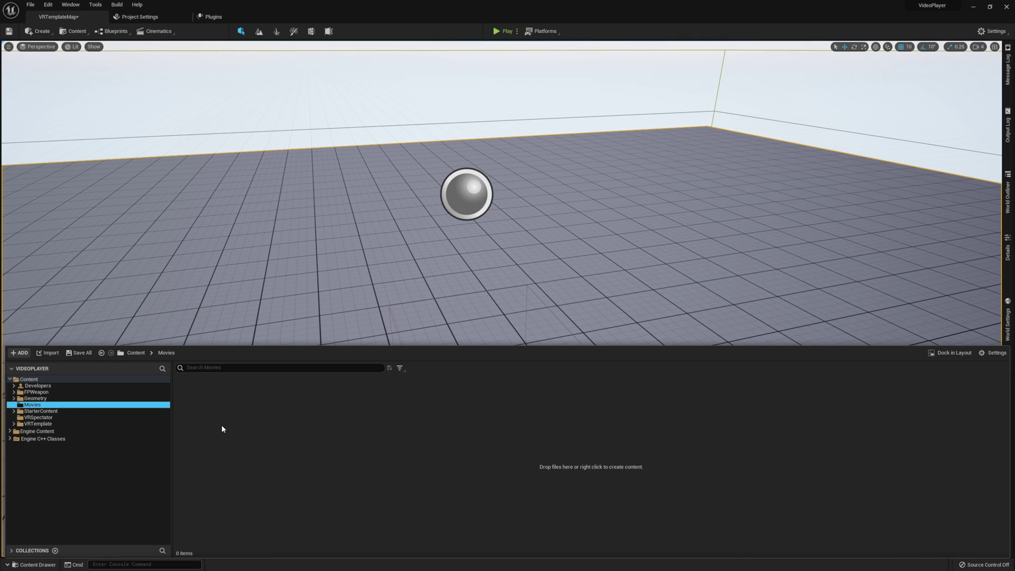
Drag SampleVideo.mp4 from the Movies Explorer window into the Content Drawer's Movies folder.
{"action": "key", "text": "alt+Tab"}
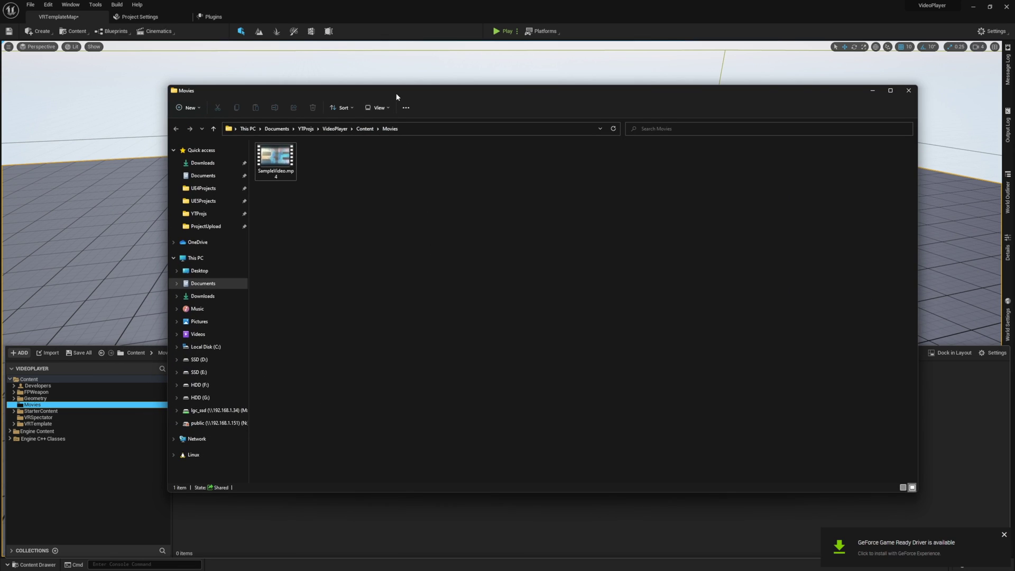
{"action": "left_click_drag", "start_coordinate": [396, 96], "coordinate": [588, 47]}
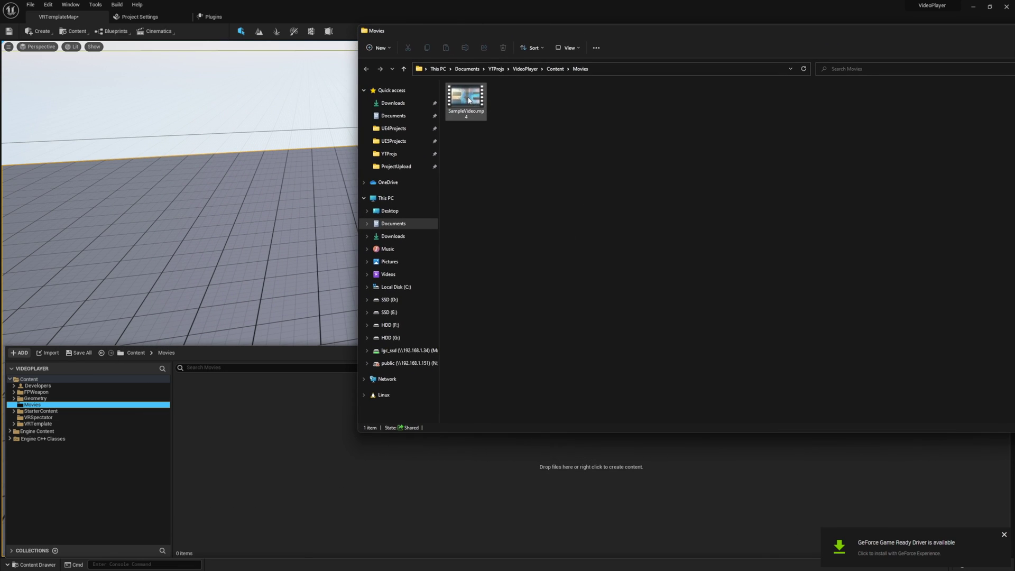
{"action": "left_click", "coordinate": [486, 112]}
{"action": "left_click_drag", "start_coordinate": [469, 92], "coordinate": [226, 452]}
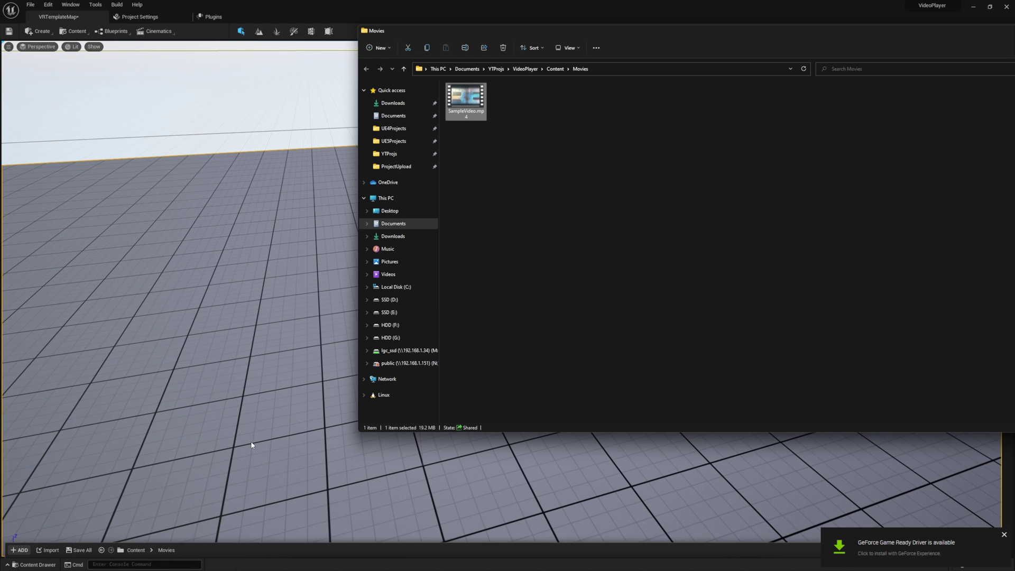
{"action": "left_click_drag", "start_coordinate": [804, 33], "coordinate": [588, 35]}
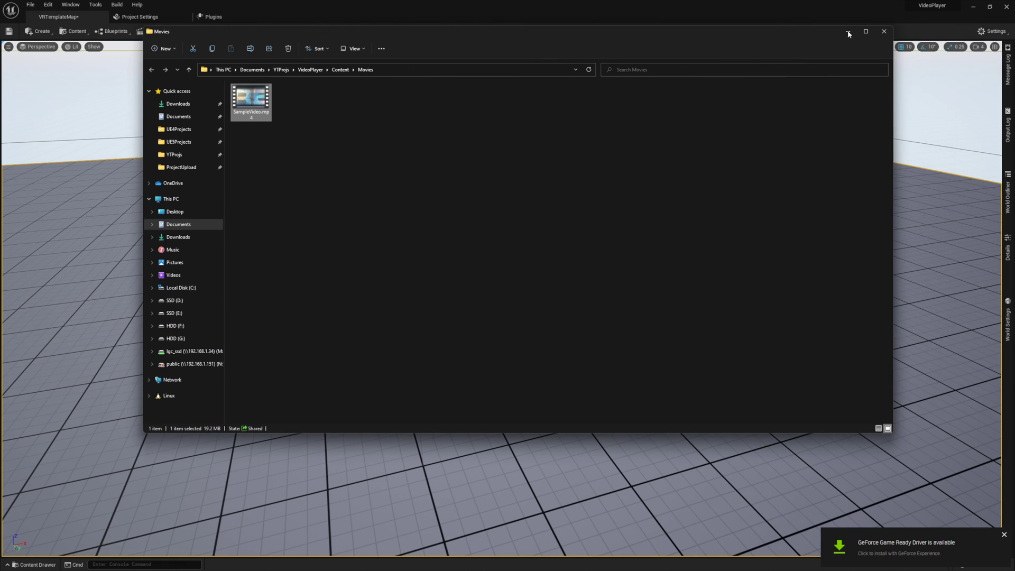
{"action": "left_click", "coordinate": [848, 31]}
{"action": "key", "text": "ctrl+space"}
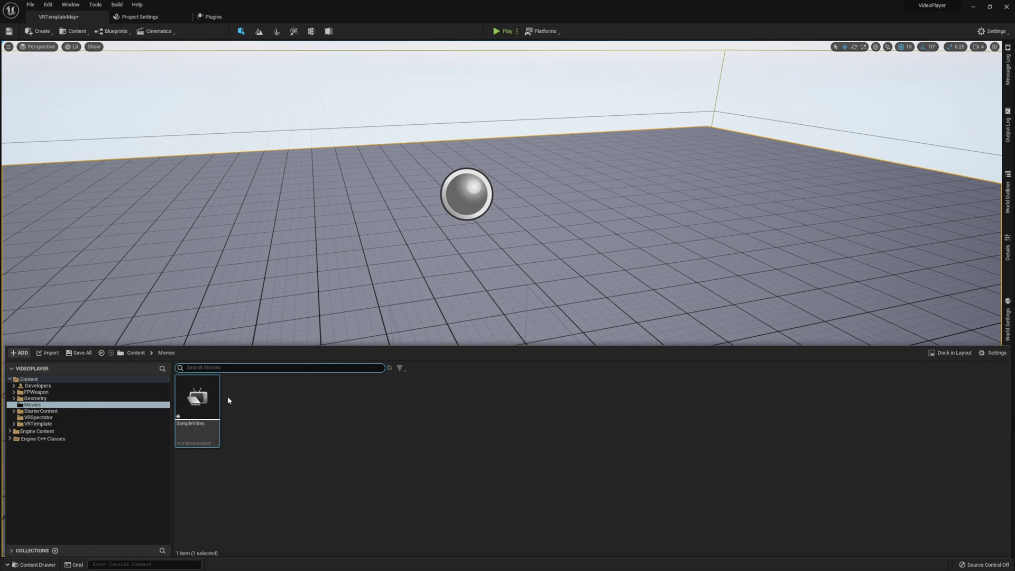
{"action": "mouse_move", "coordinate": [185, 420]}
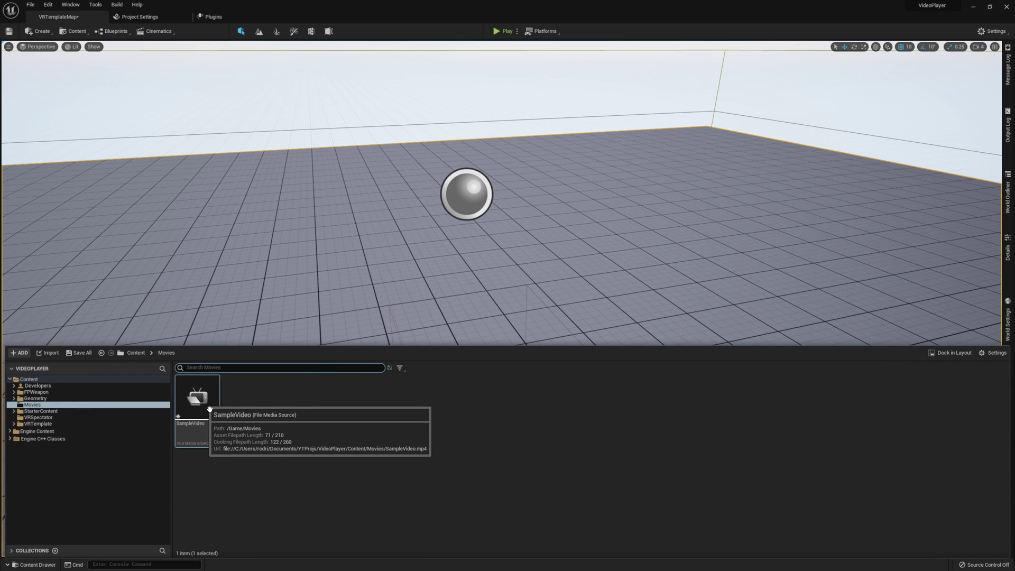
{"action": "double_click", "coordinate": [204, 401]}
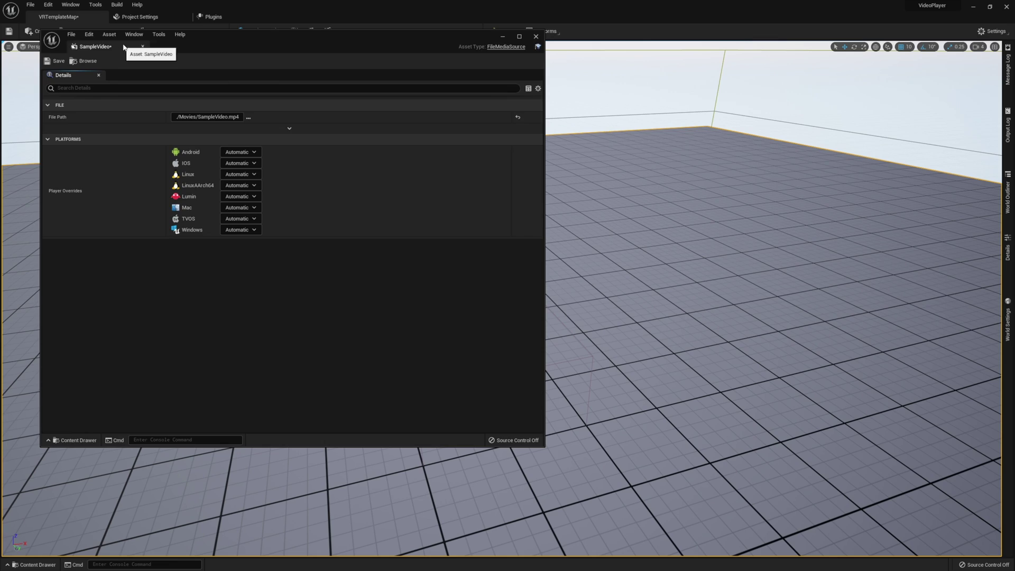
{"action": "left_click_drag", "start_coordinate": [129, 44], "coordinate": [297, 16]}
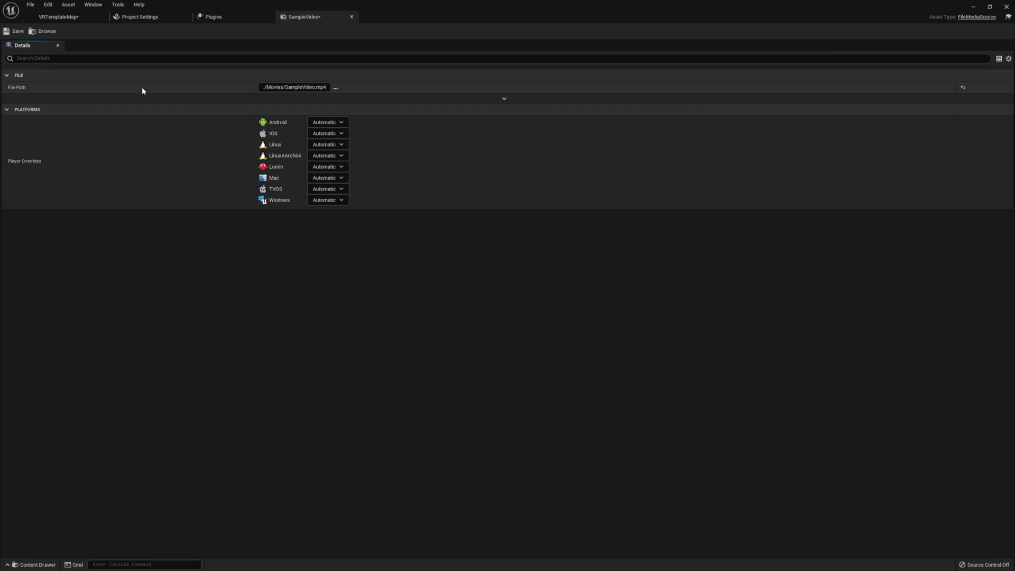
{"action": "left_click", "coordinate": [352, 16]}
{"action": "left_click", "coordinate": [58, 16]}
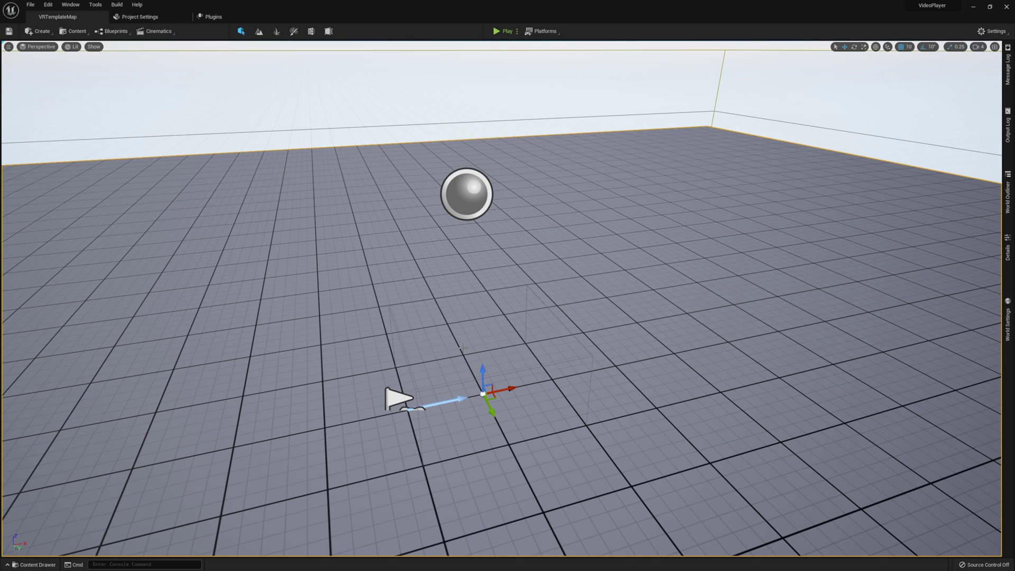
Add a folder named VideoPlayer under Content in the Content Drawer and open it.
{"action": "key", "text": "ctrl+space"}
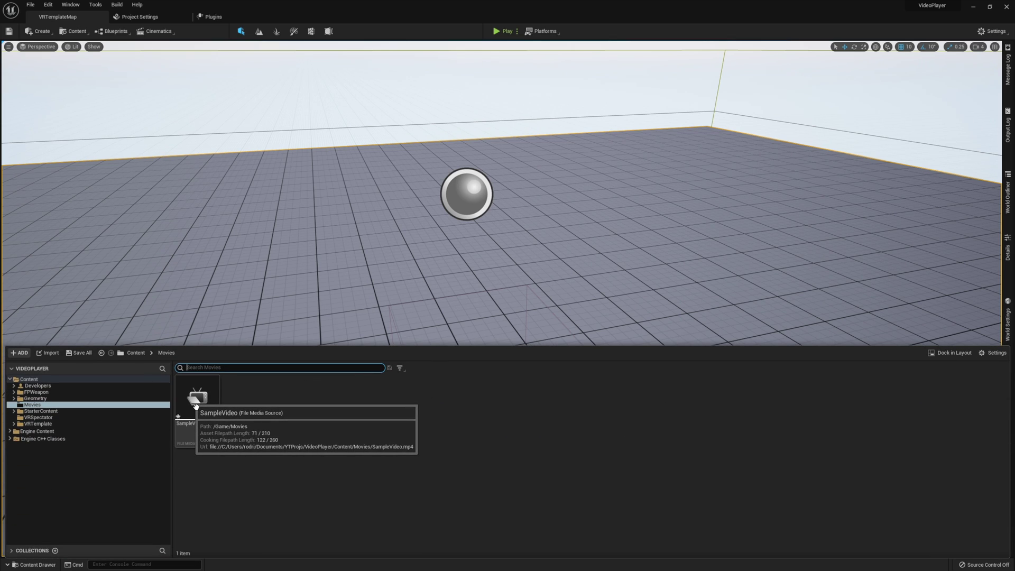
{"action": "left_click", "coordinate": [116, 379]}
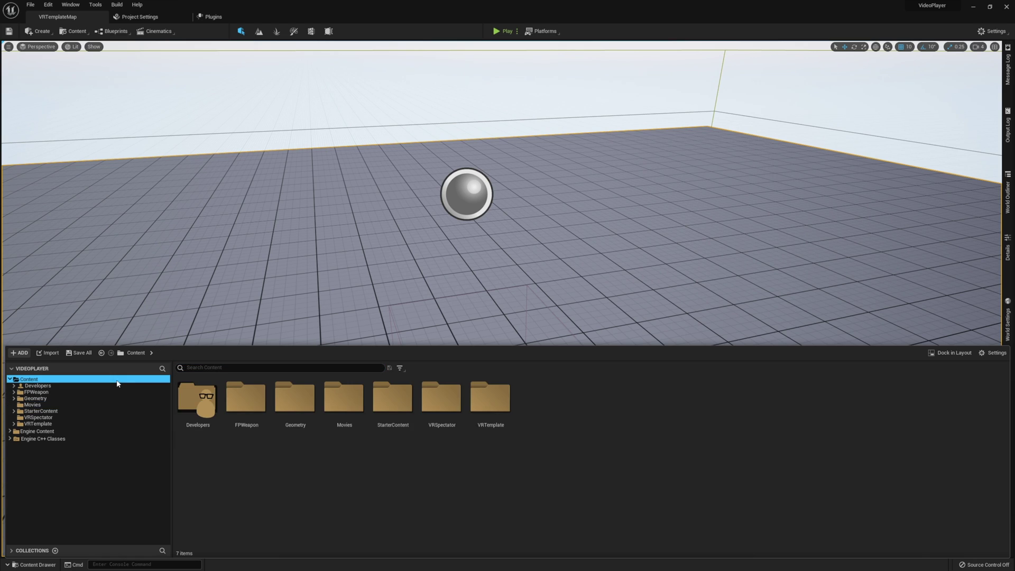
{"action": "right_click", "coordinate": [300, 473]}
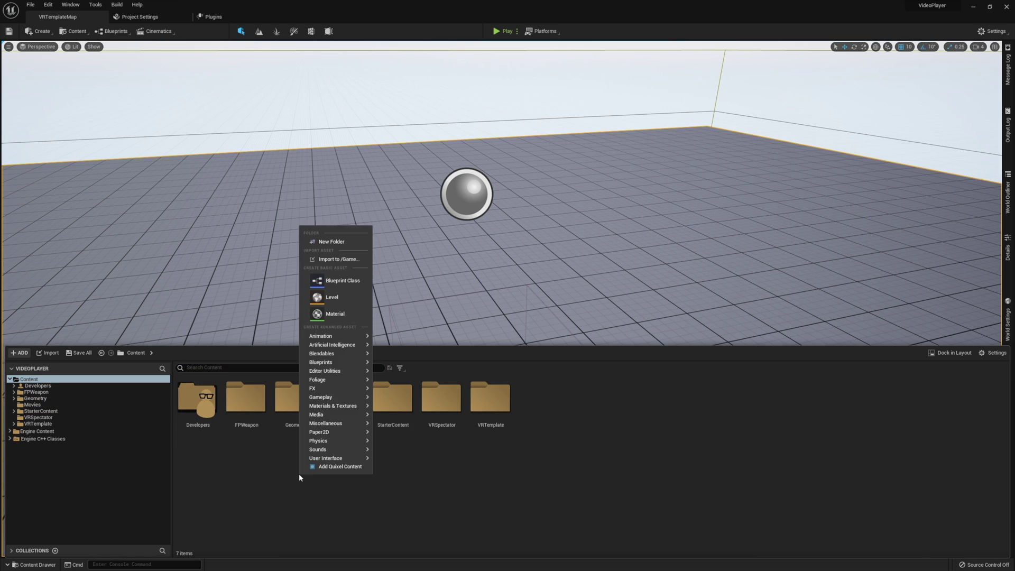
{"action": "left_click", "coordinate": [331, 241]}
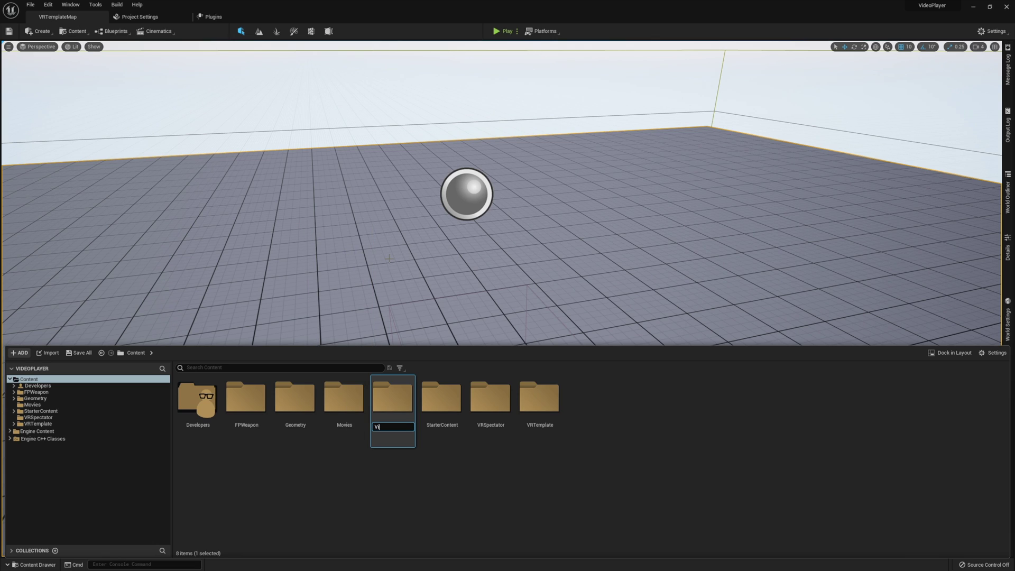
{"action": "type", "text": "VideoPlayer"}
{"action": "key", "text": "Return"}
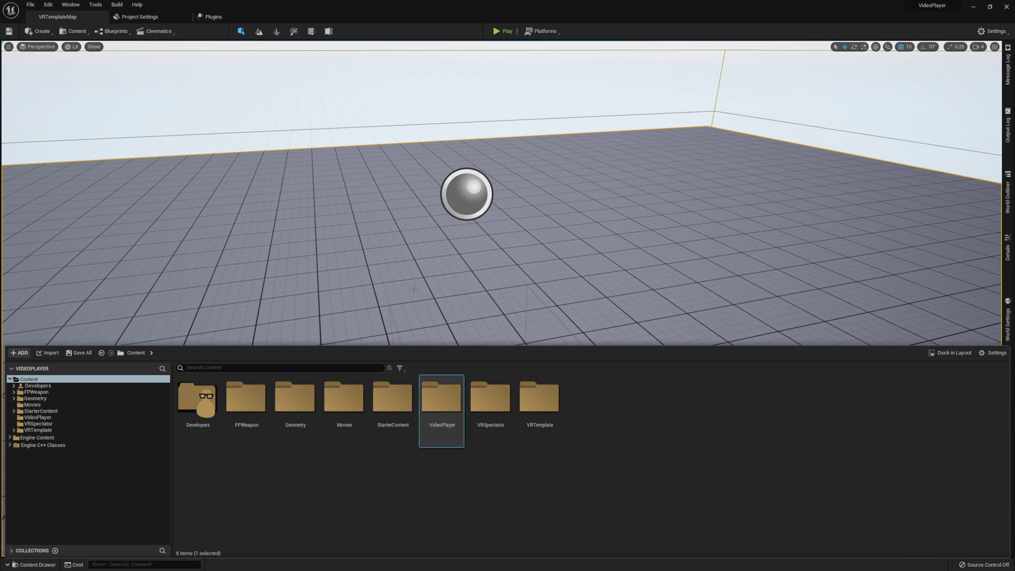
{"action": "double_click", "coordinate": [452, 391]}
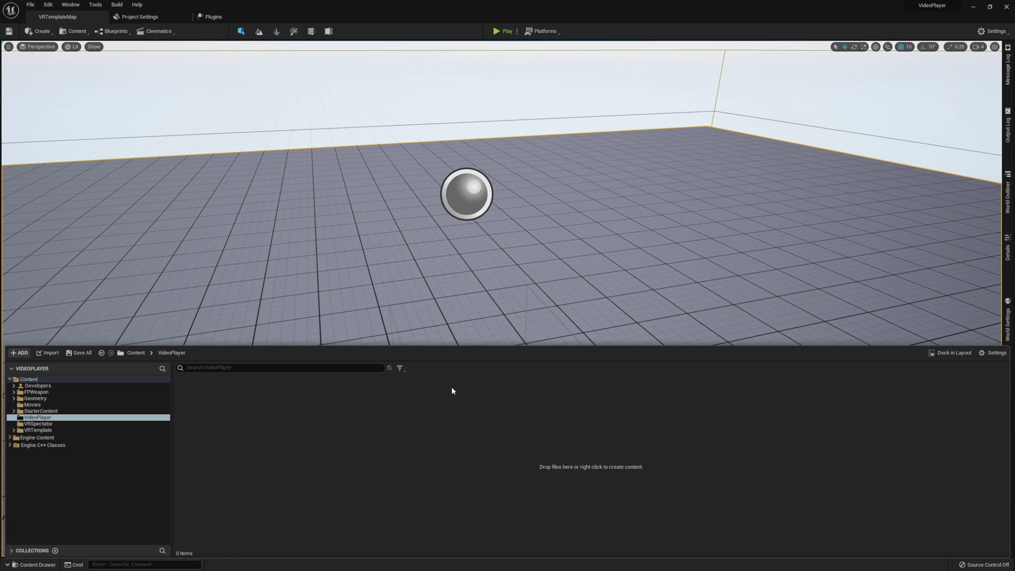
Create a Media Player asset named MediaPlayer with a video output MediaTexture.
{"action": "right_click", "coordinate": [243, 432]}
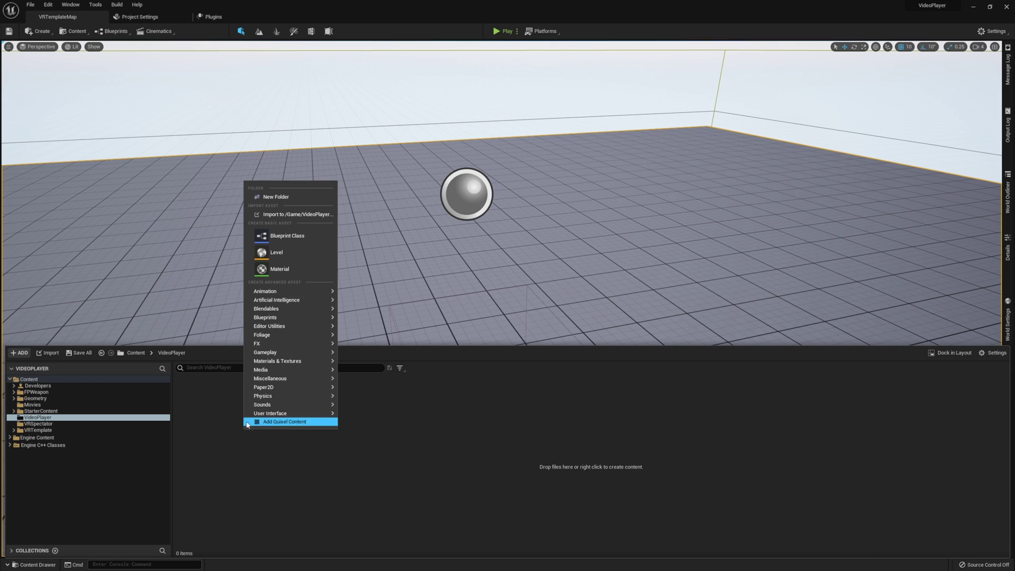
{"action": "mouse_move", "coordinate": [310, 370]}
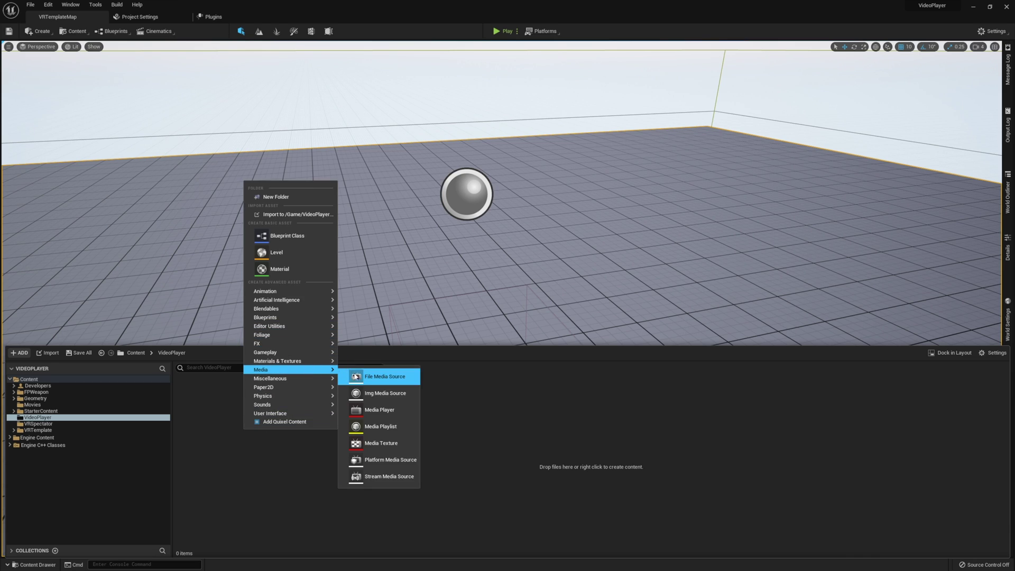
{"action": "left_click", "coordinate": [404, 411]}
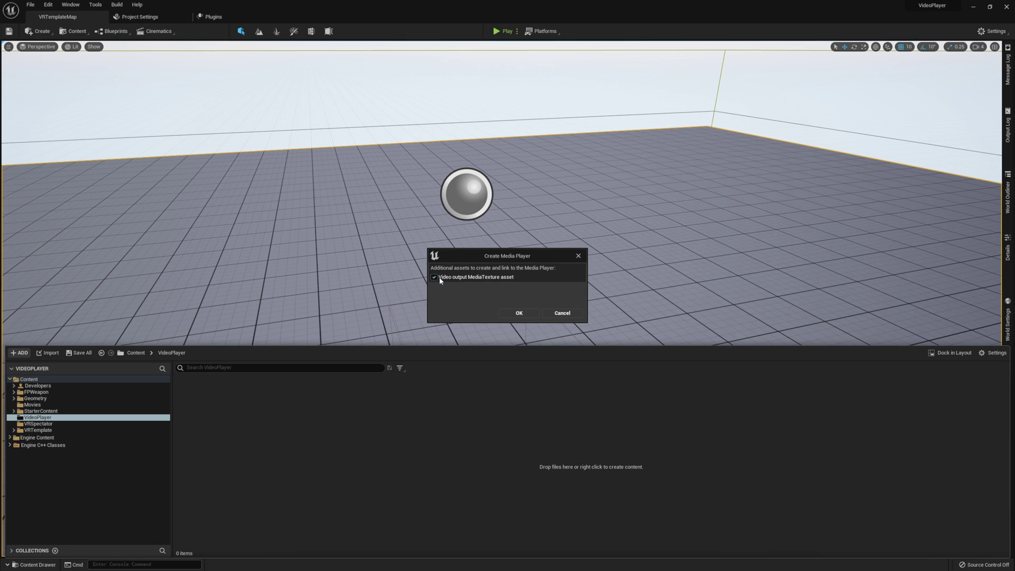
{"action": "left_click", "coordinate": [524, 315]}
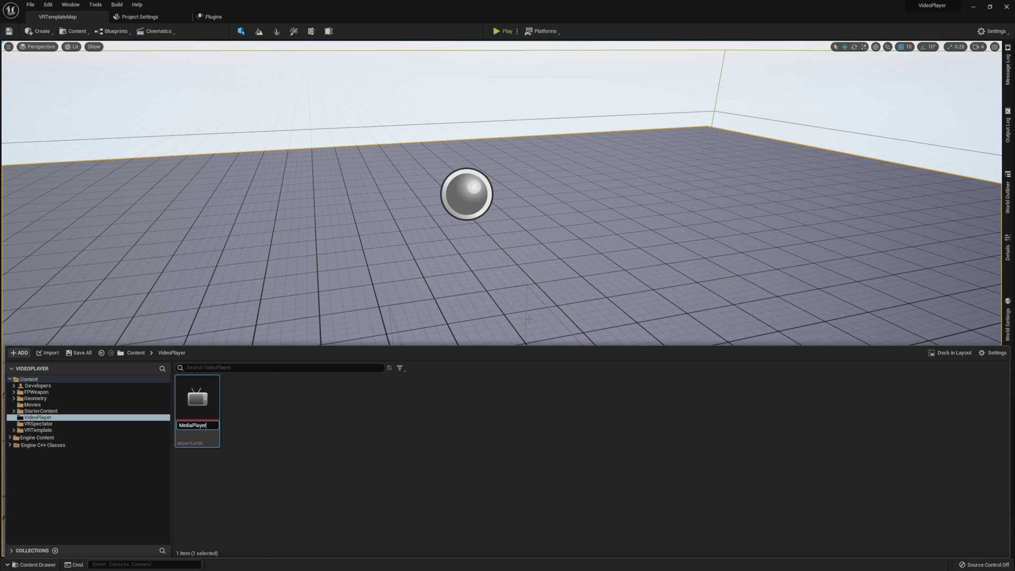
{"action": "type", "text": "MediaPlayer"}
{"action": "key", "text": "Return"}
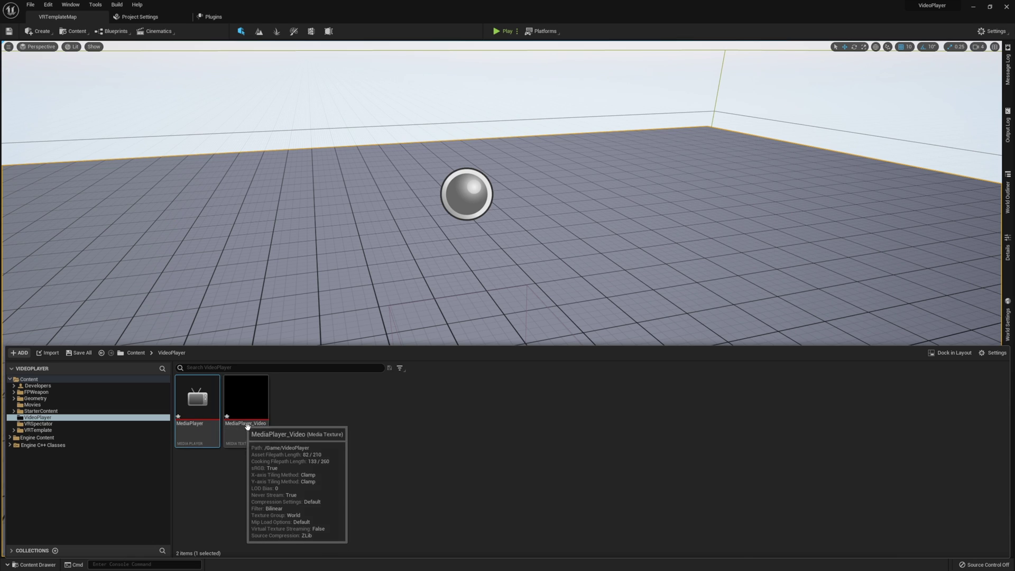
Open the MediaPlayer asset, play SampleVideo in it, then return to the VRTemplateMap level.
{"action": "double_click", "coordinate": [216, 412]}
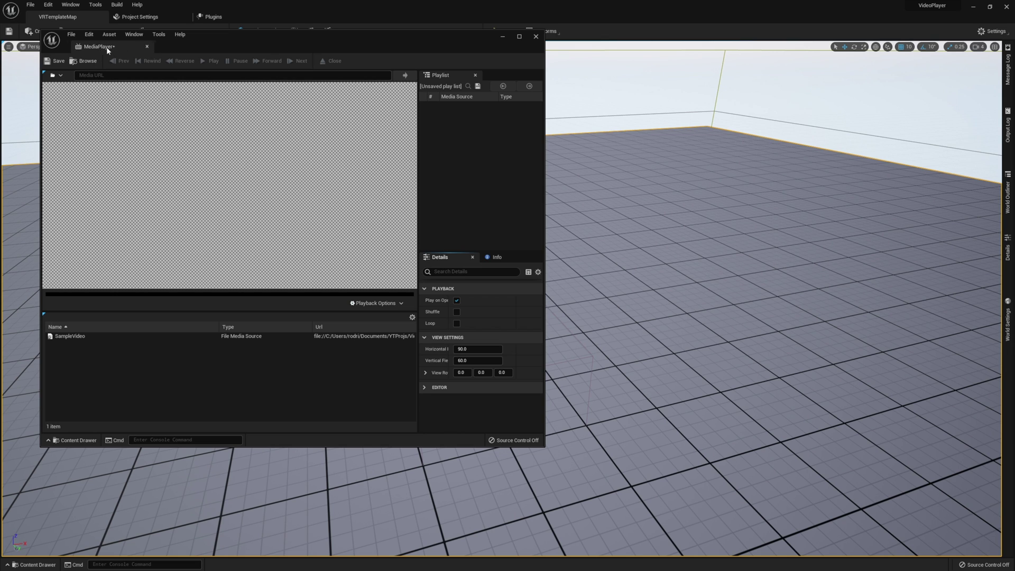
{"action": "left_click_drag", "start_coordinate": [107, 51], "coordinate": [465, 193]}
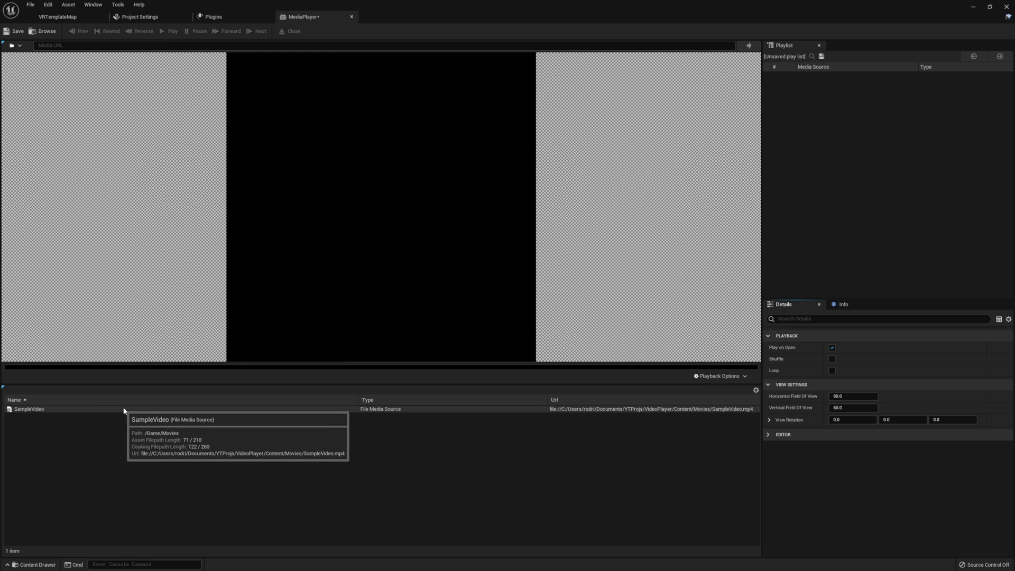
{"action": "left_click", "coordinate": [106, 409]}
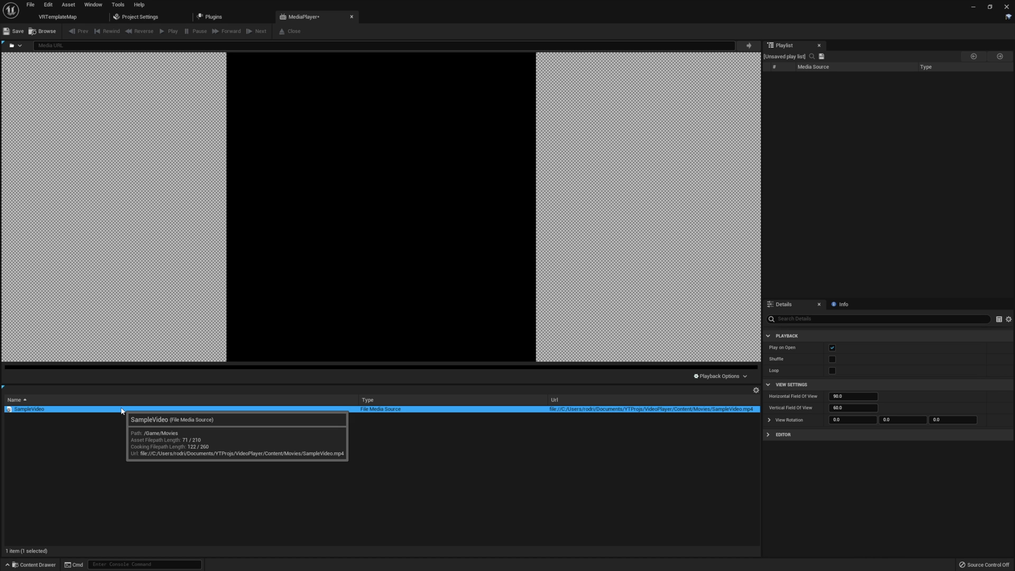
{"action": "double_click", "coordinate": [122, 410]}
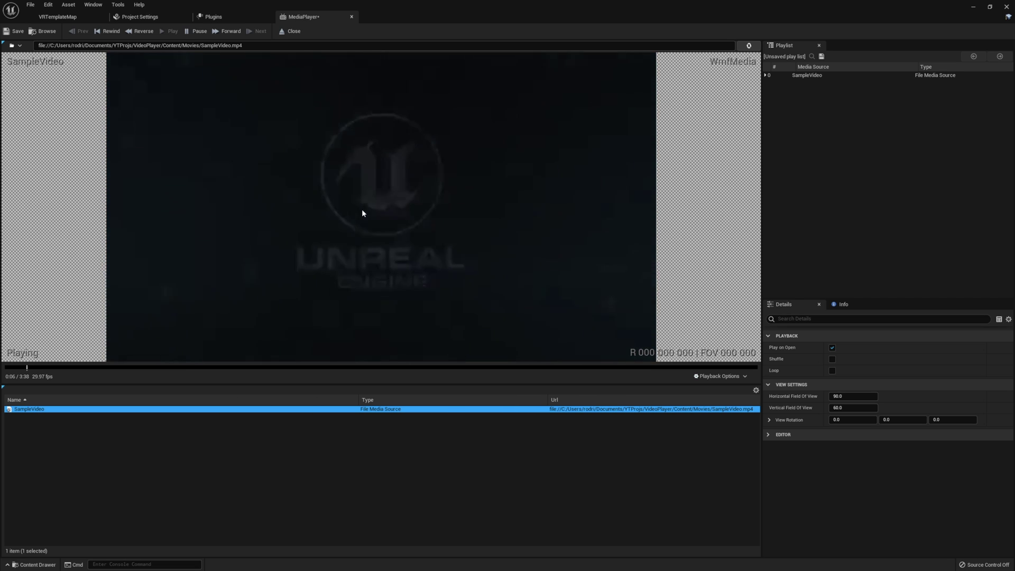
{"action": "left_click", "coordinate": [62, 20]}
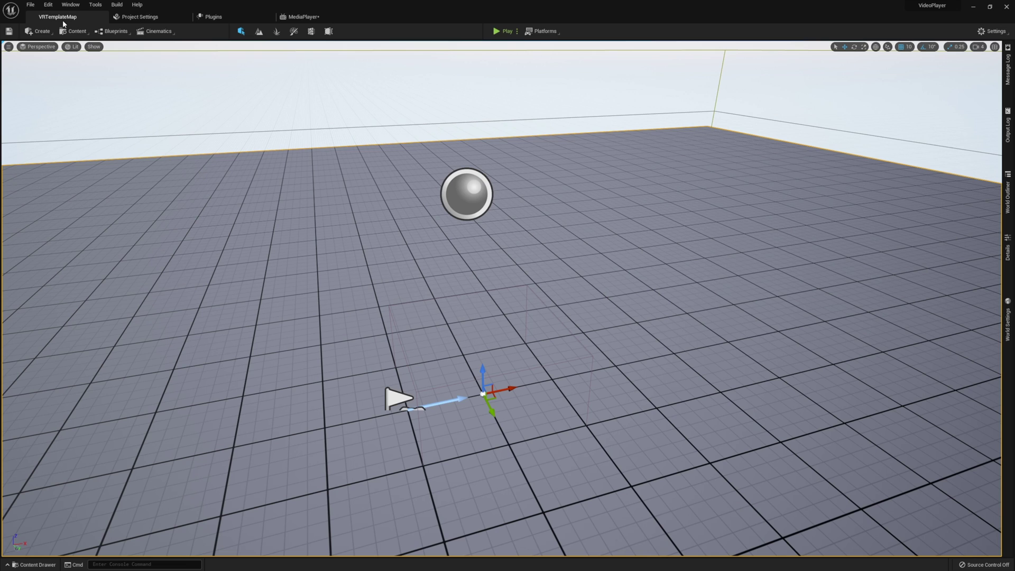
Open the MediaPlayer_Video media texture and compare it with the MediaPlayer editor.
{"action": "key", "text": "ctrl+space"}
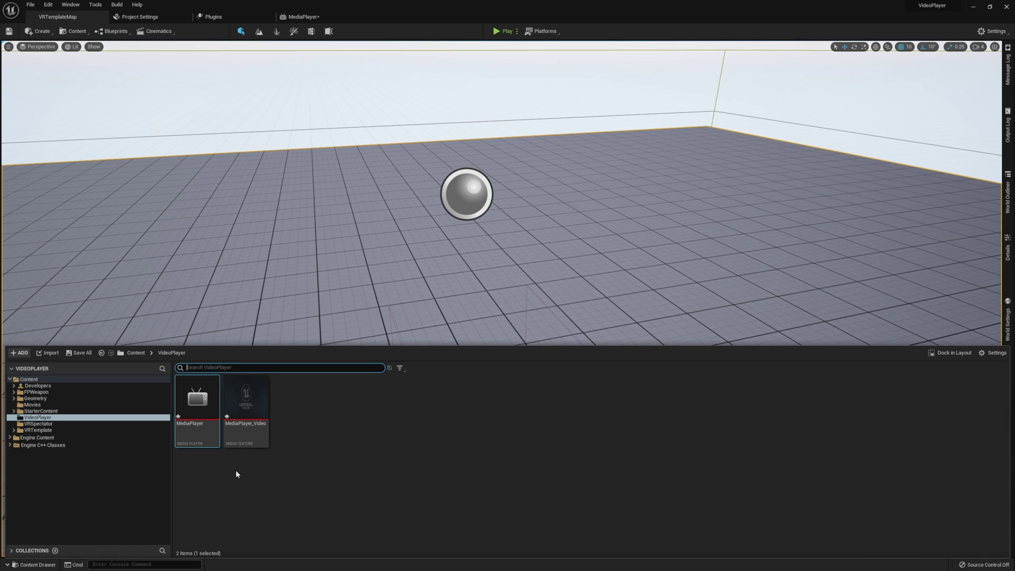
{"action": "double_click", "coordinate": [248, 414]}
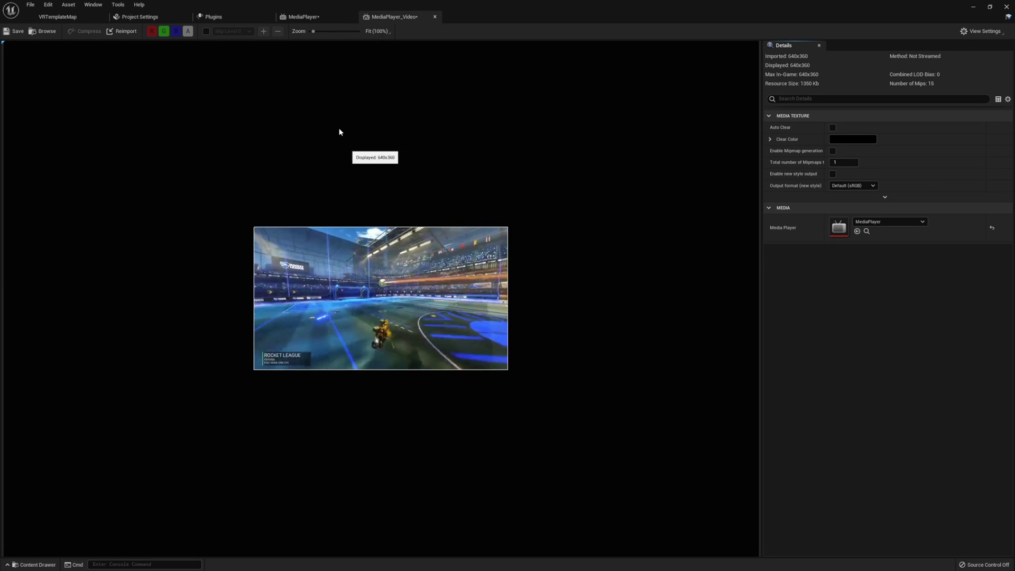
{"action": "left_click", "coordinate": [312, 19]}
{"action": "left_click", "coordinate": [388, 17]}
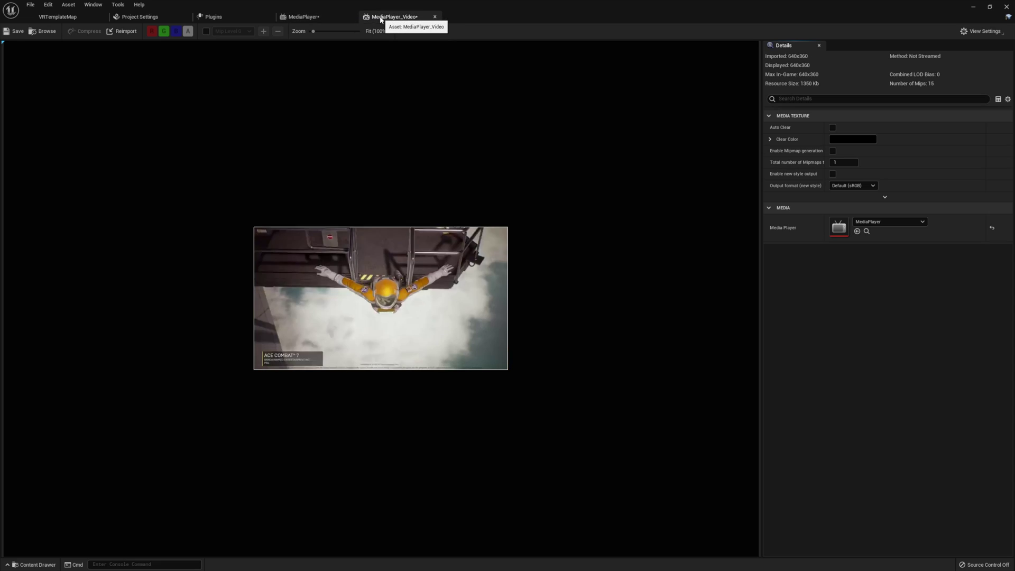
{"action": "left_click", "coordinate": [334, 18]}
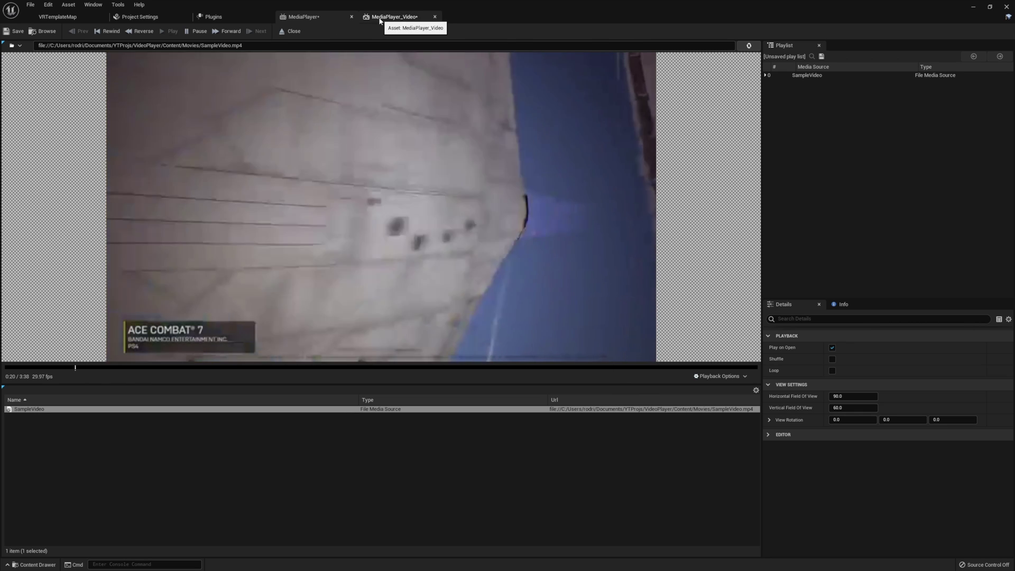
{"action": "left_click", "coordinate": [379, 19]}
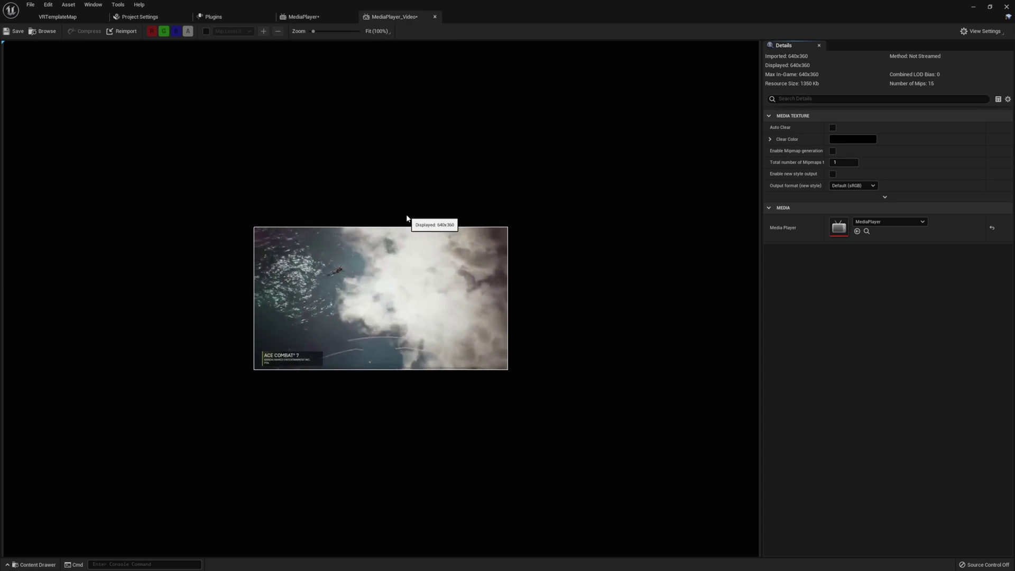
Close both media editors and bring up the content assets in VRTemplateMap.
{"action": "left_click", "coordinate": [352, 17]}
{"action": "left_click", "coordinate": [351, 17]}
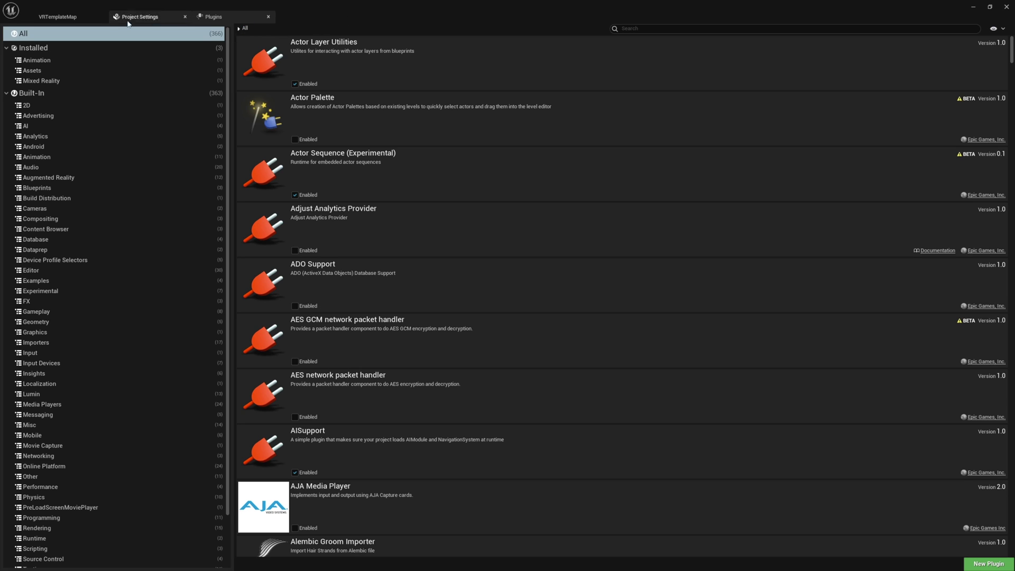
{"action": "left_click", "coordinate": [72, 18]}
{"action": "key", "text": "ctrl+space"}
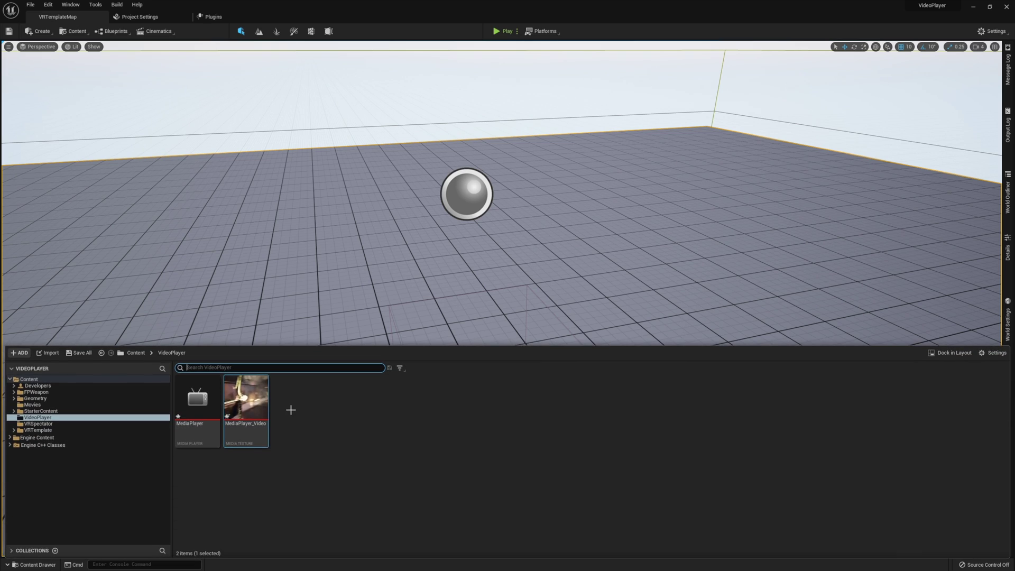
Create the MediaPlayer_Video_Mat material from the MediaPlayer_Video texture, keeping its default name.
{"action": "right_click", "coordinate": [243, 396]}
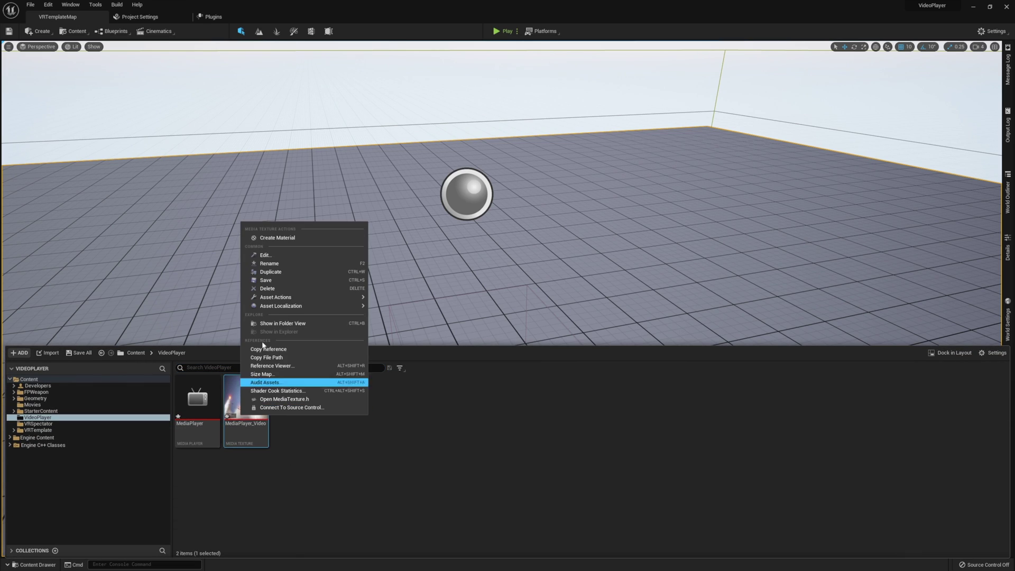
{"action": "left_click", "coordinate": [278, 237]}
{"action": "key", "text": "Return"}
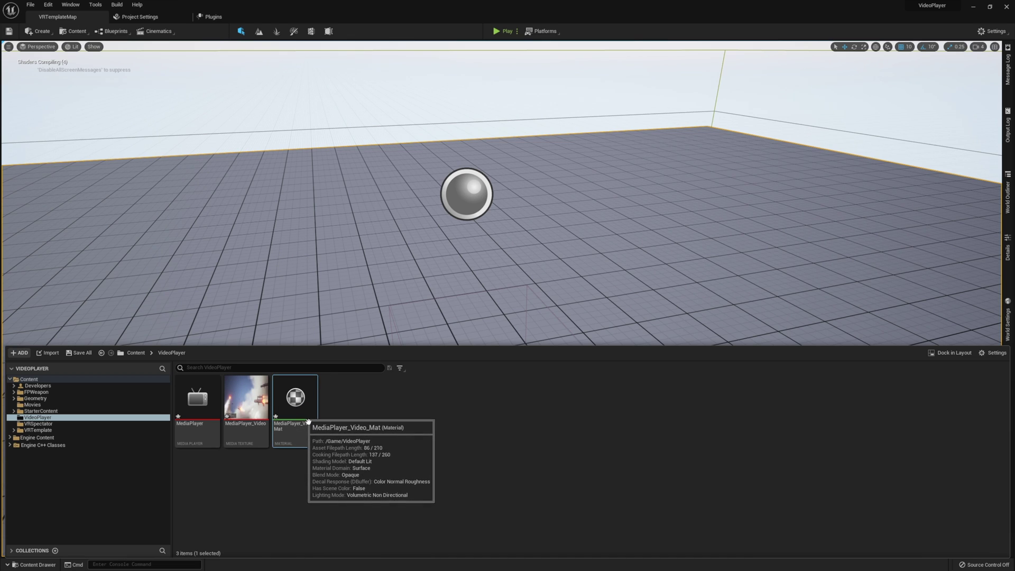
{"action": "left_click", "coordinate": [398, 453]}
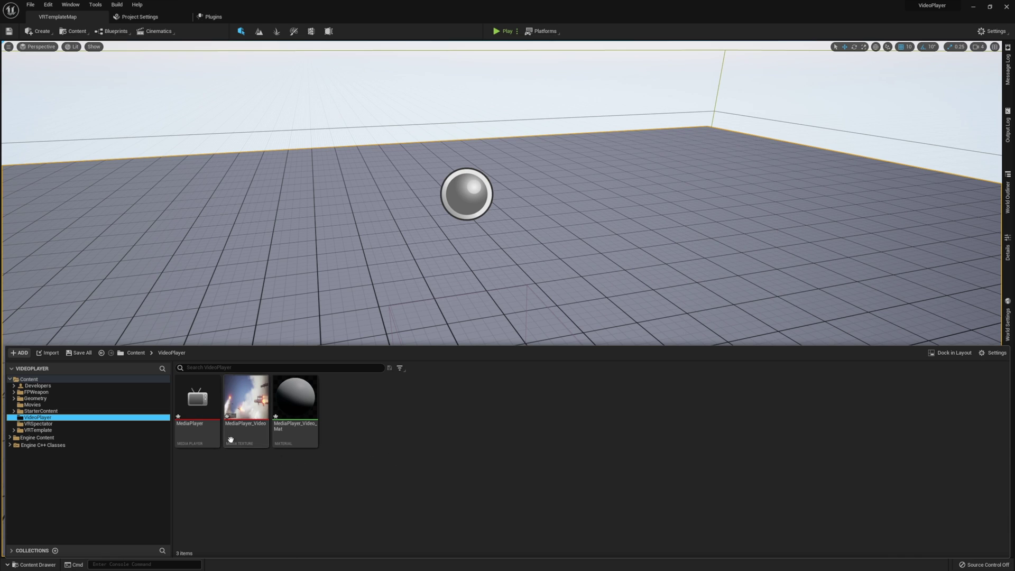
Create a new folder named Blueprints under Content.
{"action": "left_click", "coordinate": [102, 379]}
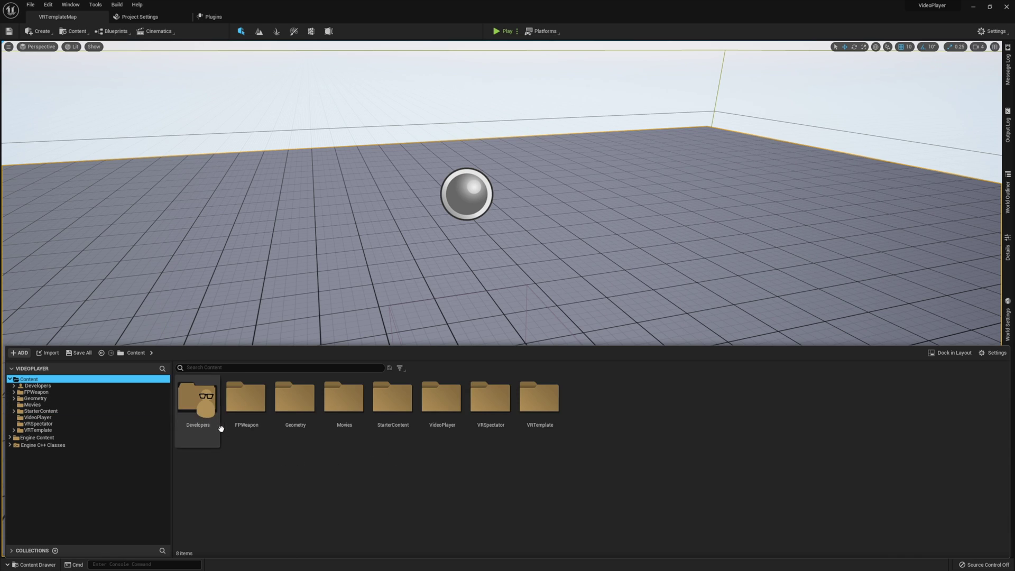
{"action": "right_click", "coordinate": [239, 475]}
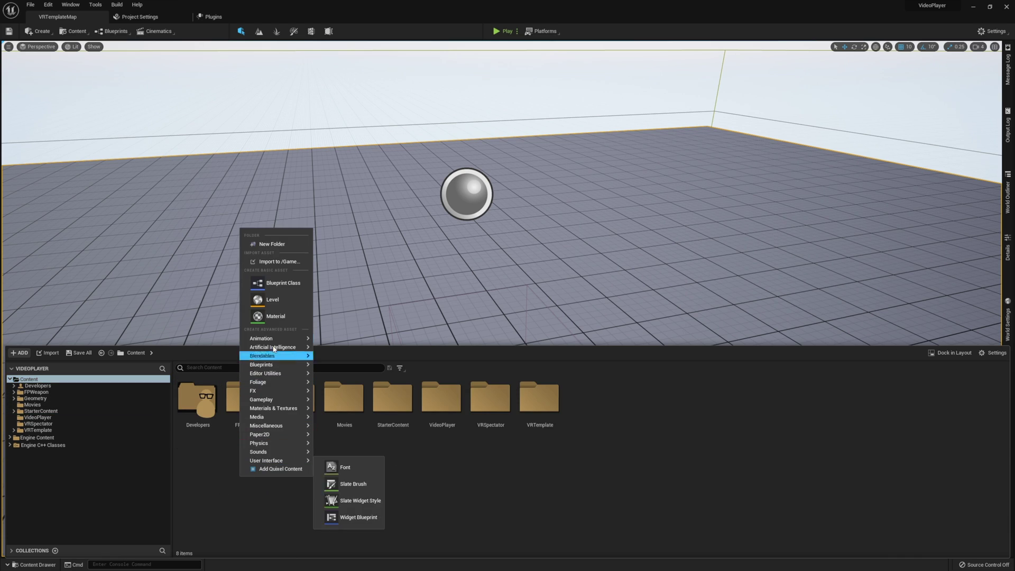
{"action": "left_click", "coordinate": [265, 244]}
{"action": "type", "text": "Bluepr"}
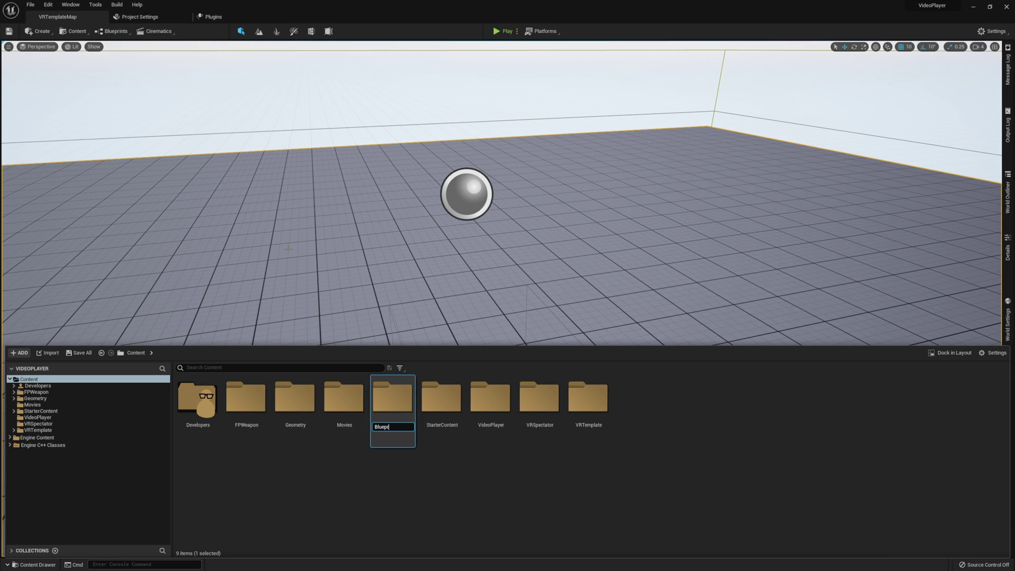
{"action": "type", "text": "ints"}
{"action": "key", "text": "Return"}
Inside Blueprints, create an Actor blueprint named VideoPlayer and open it.
{"action": "double_click", "coordinate": [212, 417]}
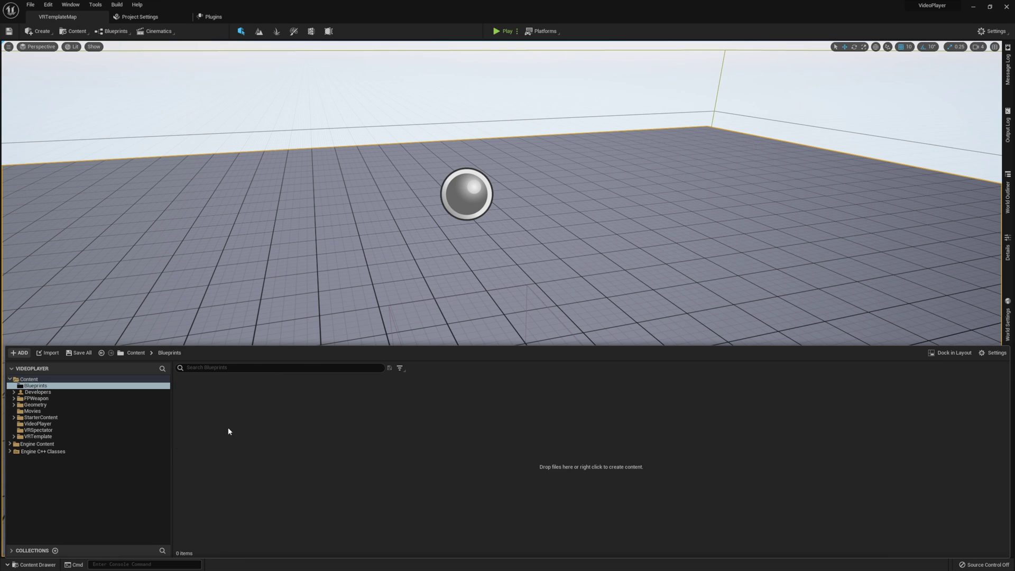
{"action": "right_click", "coordinate": [228, 430]}
{"action": "left_click", "coordinate": [267, 231]}
{"action": "left_click", "coordinate": [411, 224]}
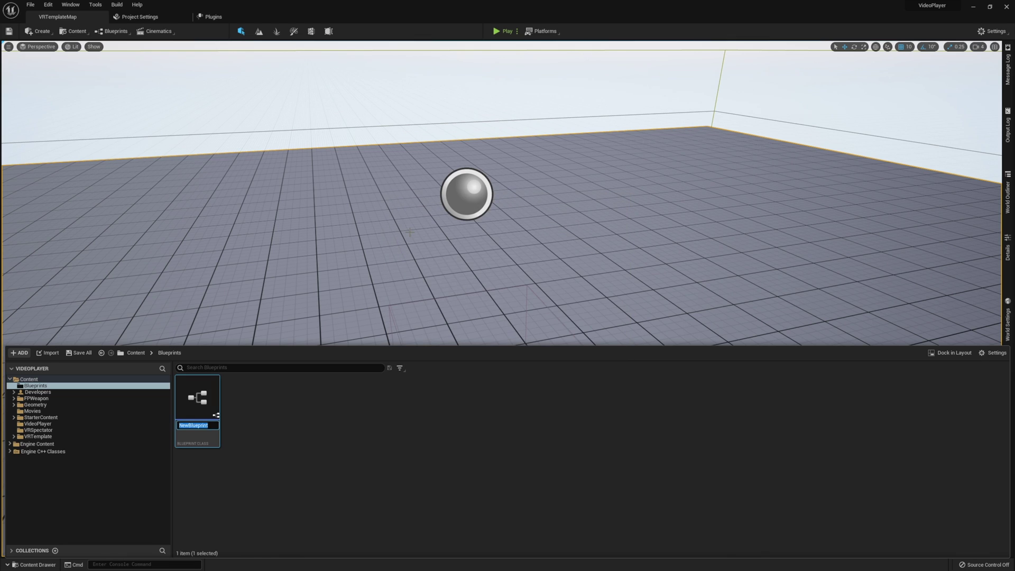
{"action": "type", "text": "VideoPlayer"}
{"action": "key", "text": "Return"}
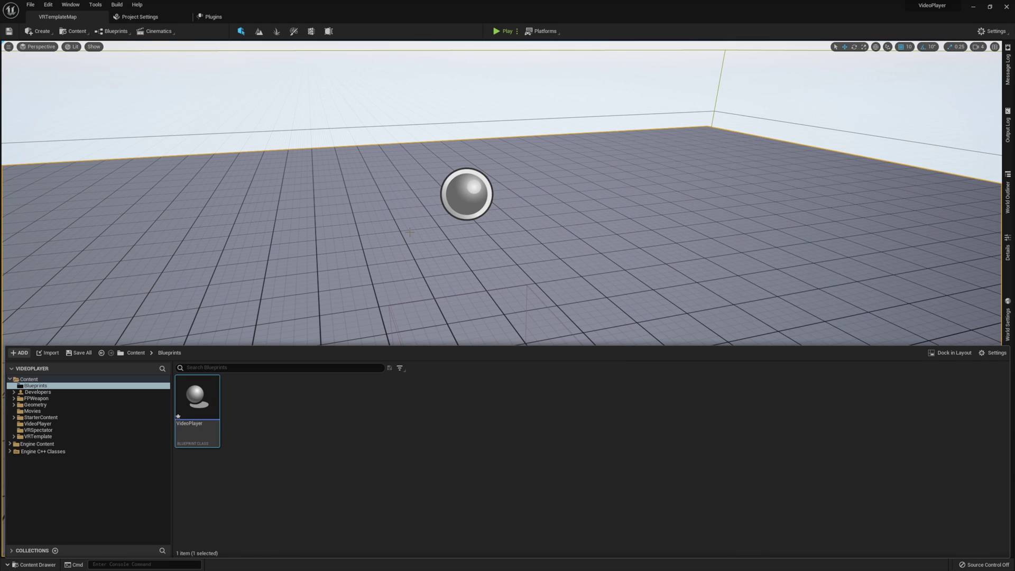
{"action": "double_click", "coordinate": [193, 412]}
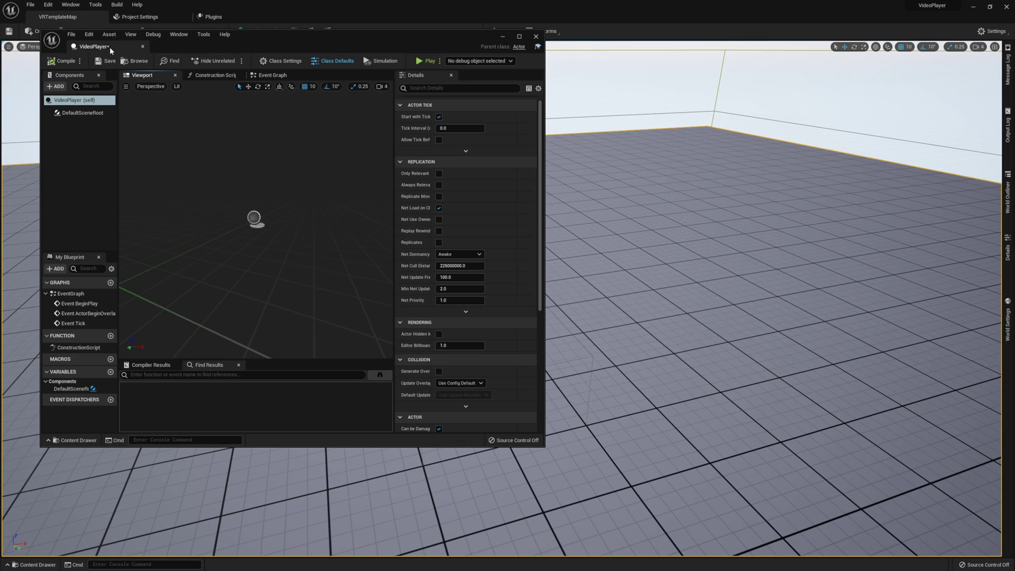
Add a Plane component named VideoPlayer and make it the root component.
{"action": "left_click_drag", "start_coordinate": [110, 46], "coordinate": [259, 25]}
{"action": "left_click", "coordinate": [14, 59]}
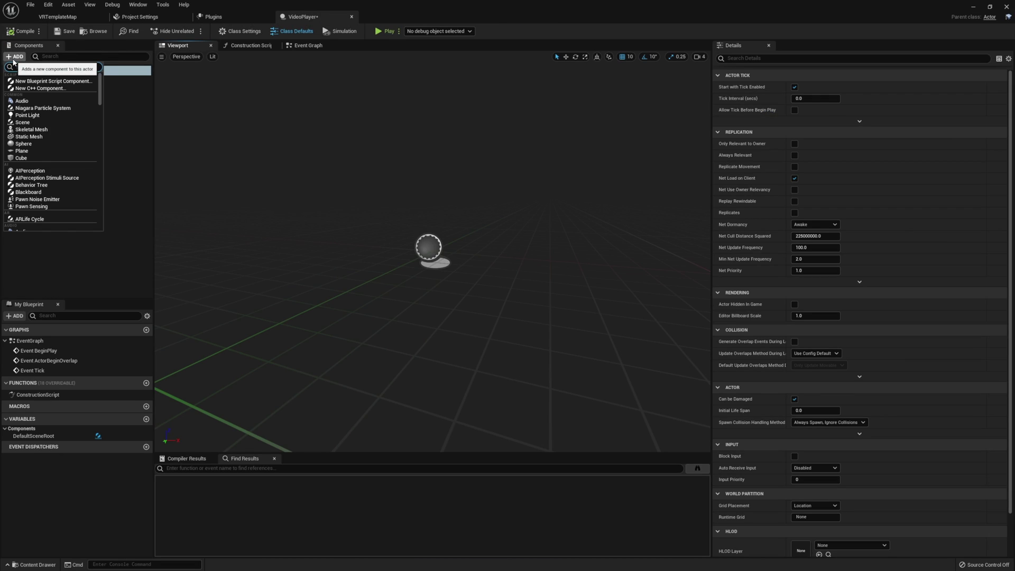
{"action": "type", "text": "plane"}
{"action": "key", "text": "Return"}
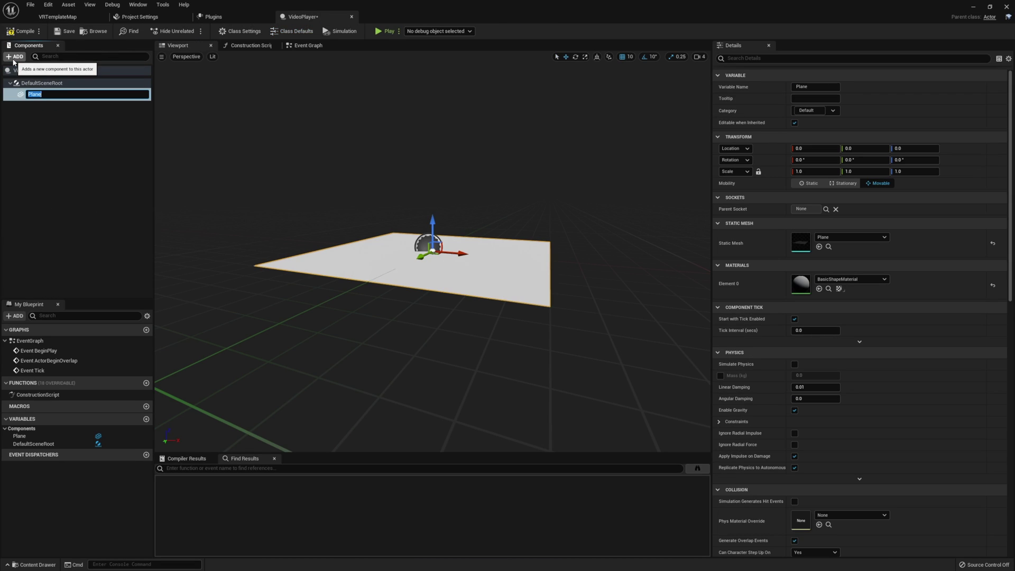
{"action": "type", "text": "VideoPlayer"}
{"action": "key", "text": "Return"}
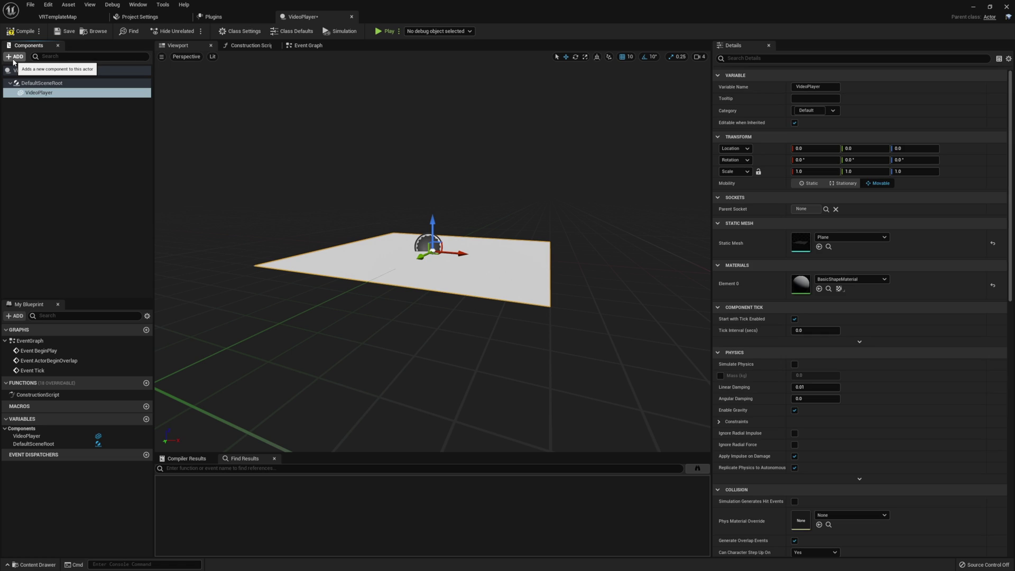
{"action": "left_click_drag", "start_coordinate": [68, 86], "coordinate": [68, 85]}
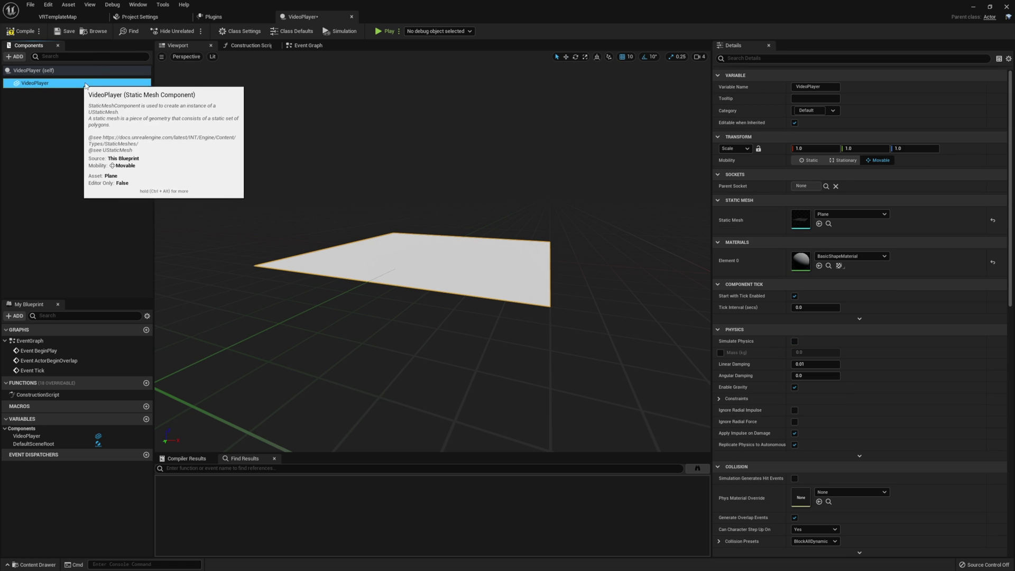
Scale the VideoPlayer plane to X 16 and Y 9 for a 16:9 screen.
{"action": "left_click", "coordinate": [811, 150]}
{"action": "type", "text": "16"}
{"action": "key", "text": "Return"}
{"action": "left_click", "coordinate": [860, 151]}
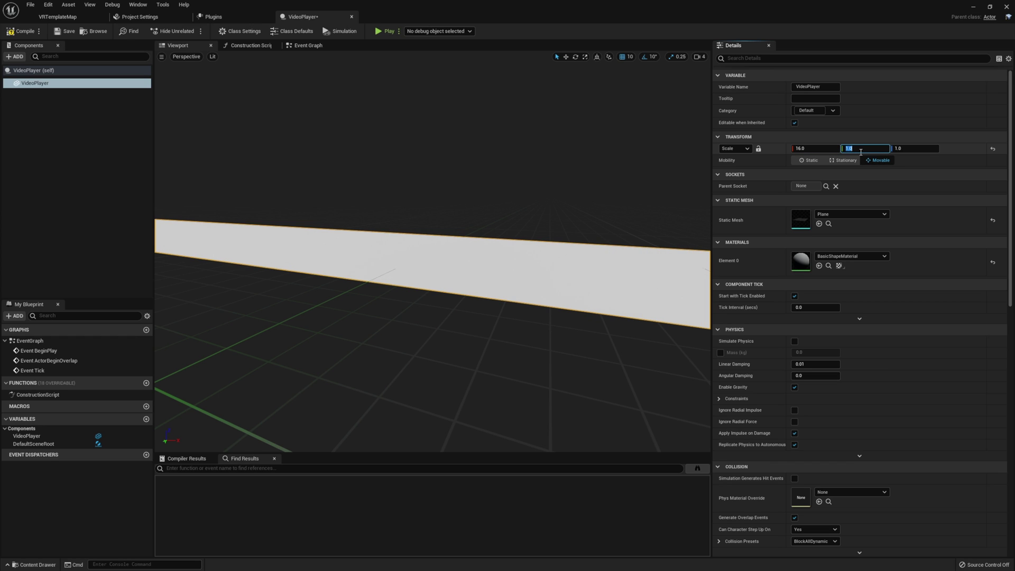
{"action": "type", "text": "9"}
{"action": "key", "text": "Return"}
{"action": "left_click_drag", "start_coordinate": [434, 317], "coordinate": [434, 418]}
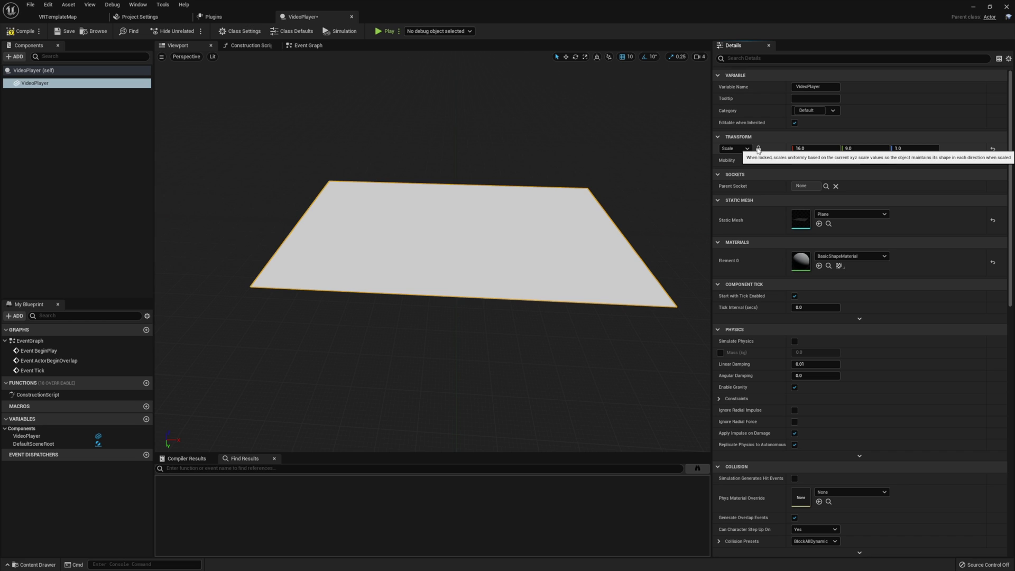
Add a Media Sound component to the VideoPlayer blueprint.
{"action": "left_click", "coordinate": [16, 56]}
{"action": "type", "text": "med"}
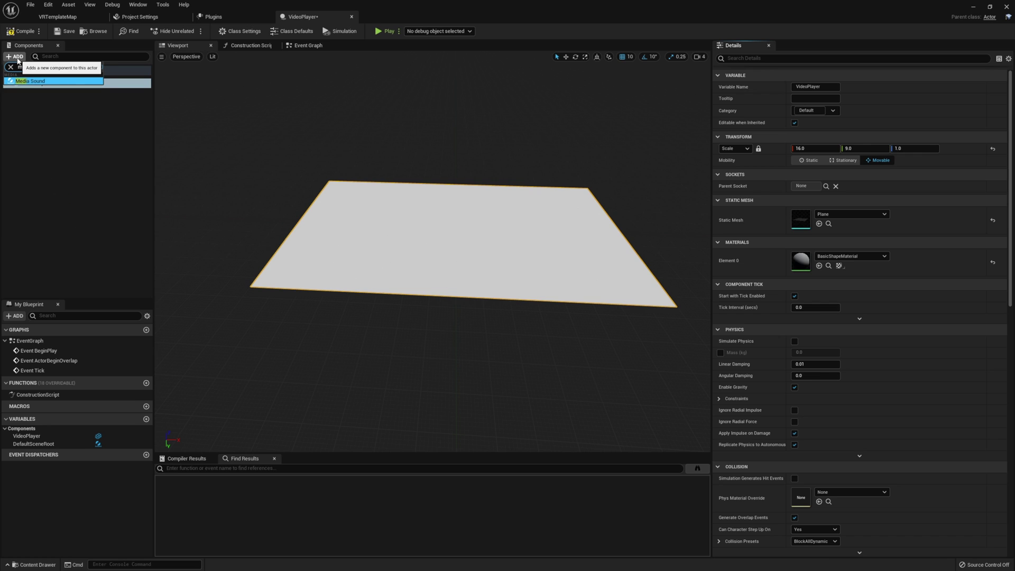
{"action": "key", "text": "Return"}
{"action": "key", "text": "Return"}
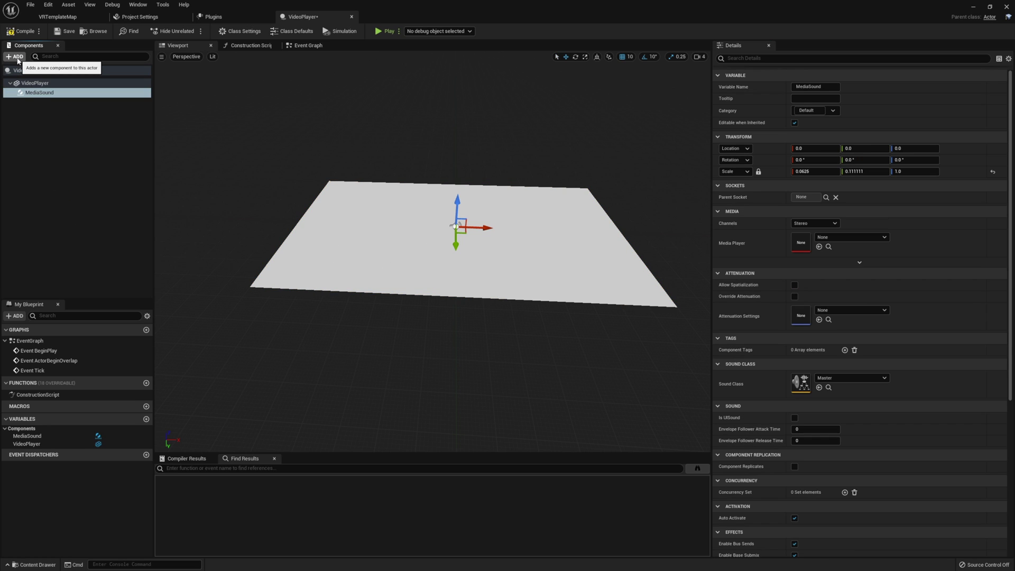
Deselect MediaSound and switch to the Construction Script graph.
{"action": "mouse_move", "coordinate": [499, 204]}
{"action": "right_mouse_down"}
{"action": "mouse_move", "coordinate": [499, 190]}
{"action": "mouse_move", "coordinate": [499, 211]}
{"action": "mouse_move", "coordinate": [495, 203]}
{"action": "right_mouse_up"}
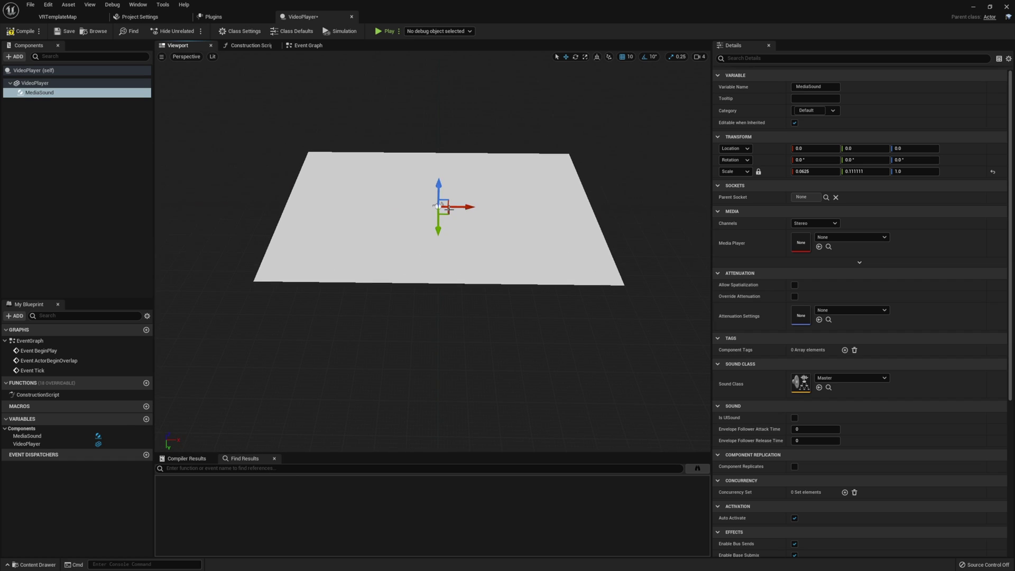
{"action": "left_click", "coordinate": [443, 179]}
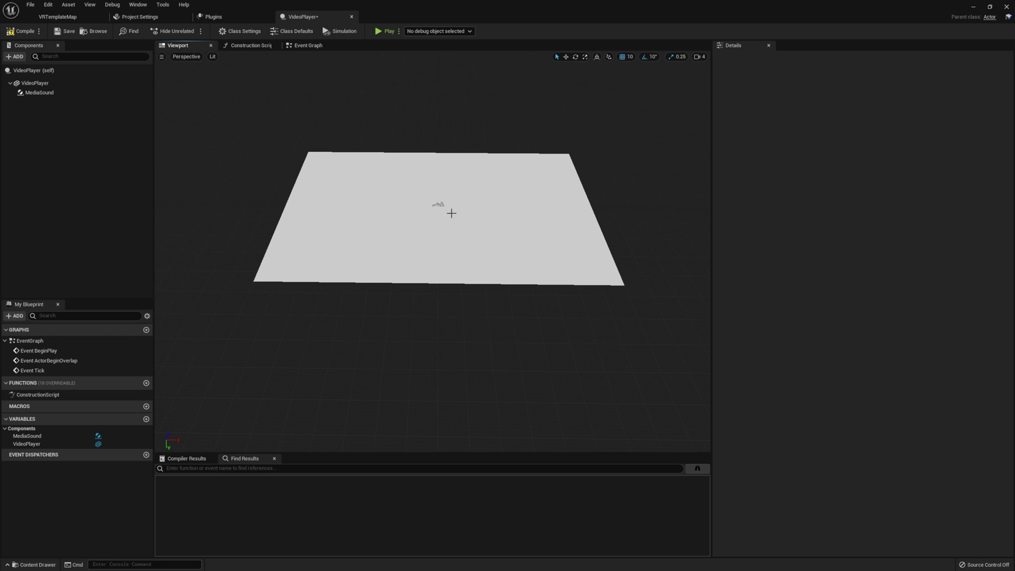
{"action": "left_click", "coordinate": [251, 46]}
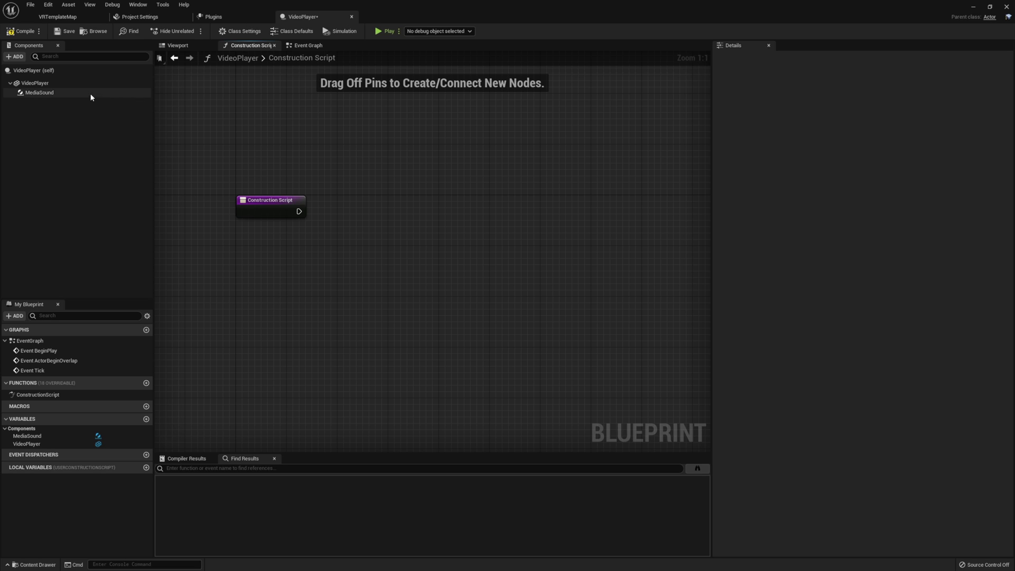
Add an instance-editable MediaMaterial variable of type Material object reference.
{"action": "left_click", "coordinate": [146, 419]}
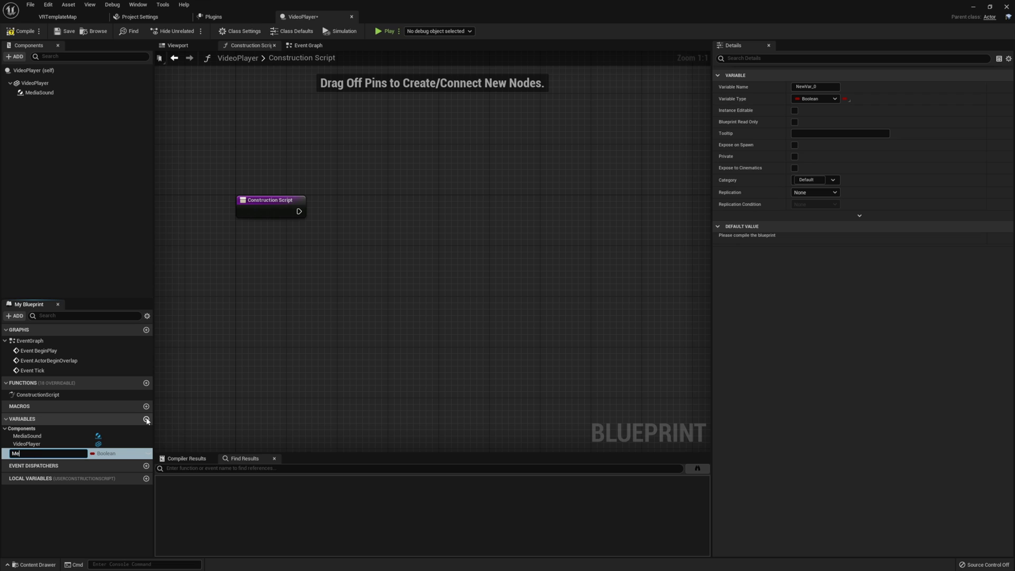
{"action": "type", "text": "MediaMaterial"}
{"action": "key", "text": "Return"}
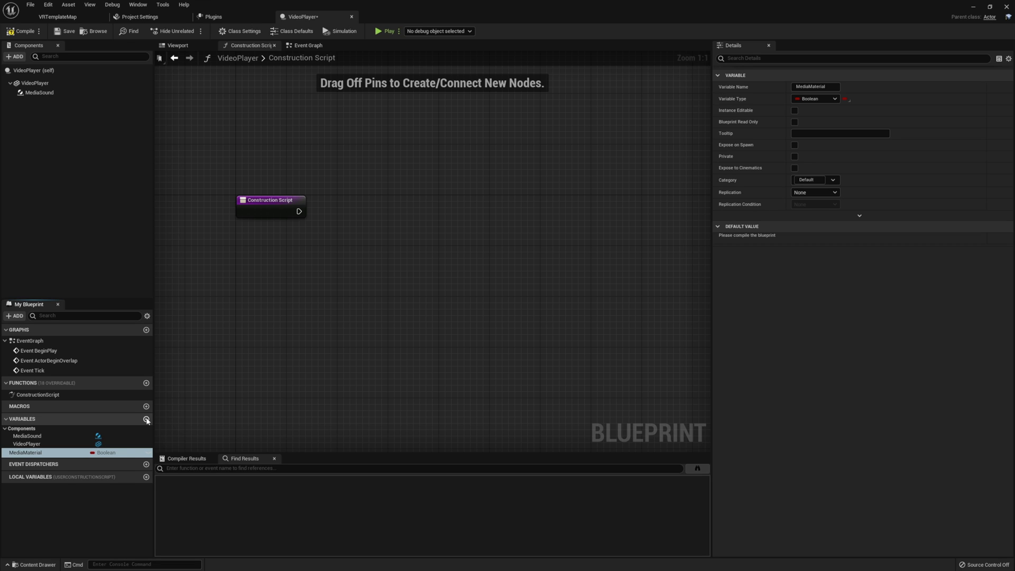
{"action": "left_click", "coordinate": [148, 453]}
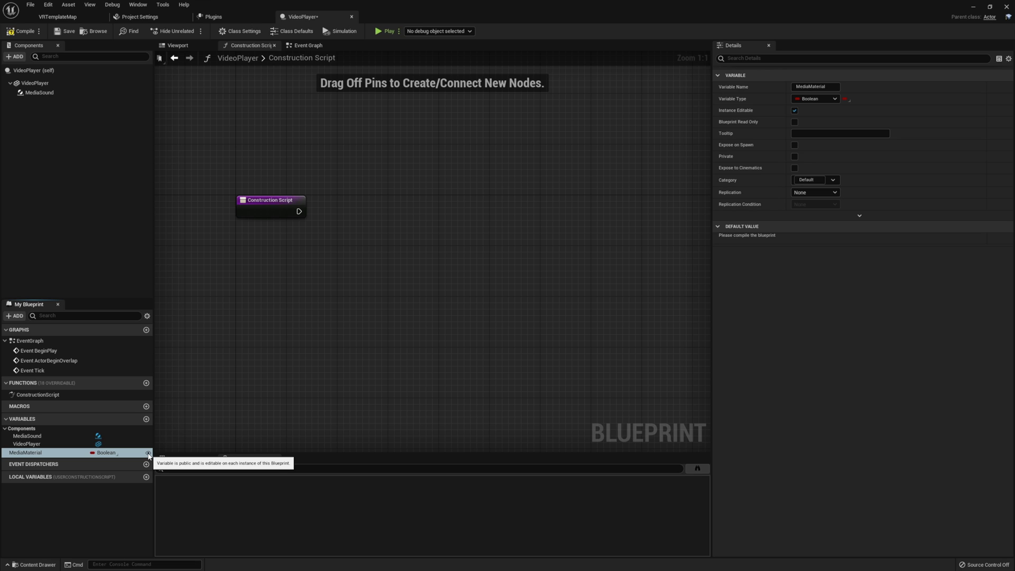
{"action": "left_click", "coordinate": [820, 99]}
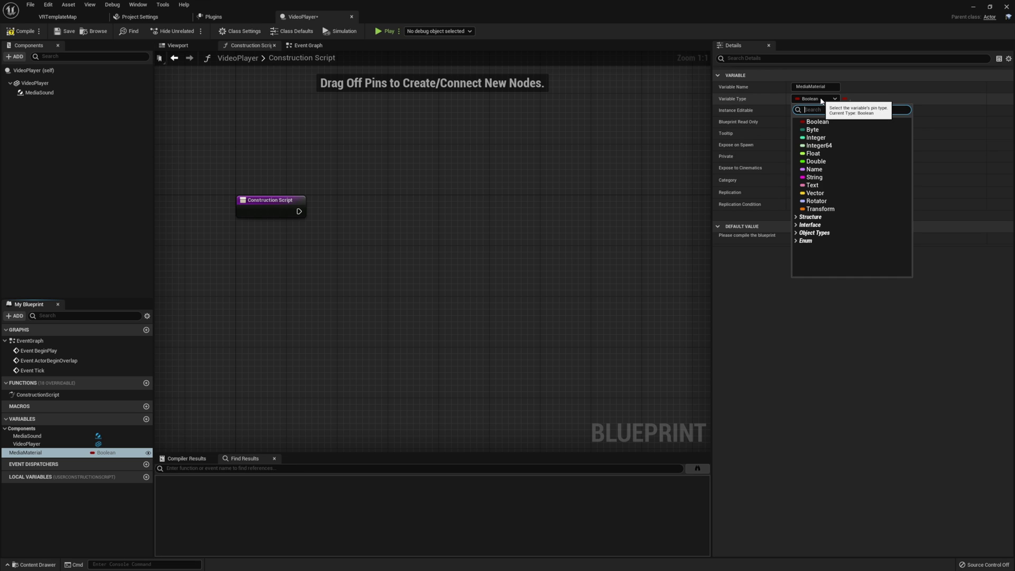
{"action": "type", "text": "material"}
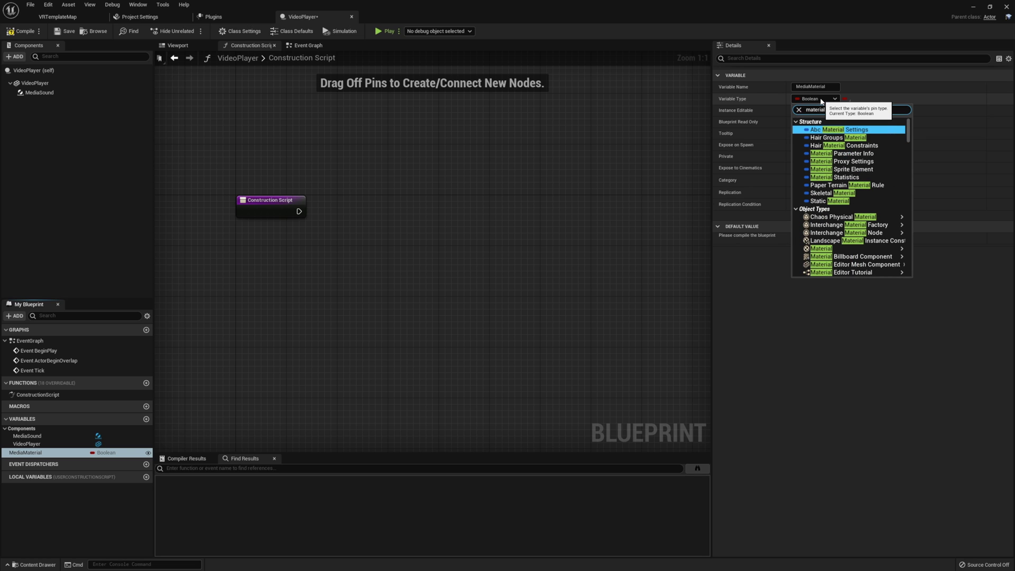
{"action": "mouse_move", "coordinate": [849, 249]}
{"action": "left_click", "coordinate": [937, 218]}
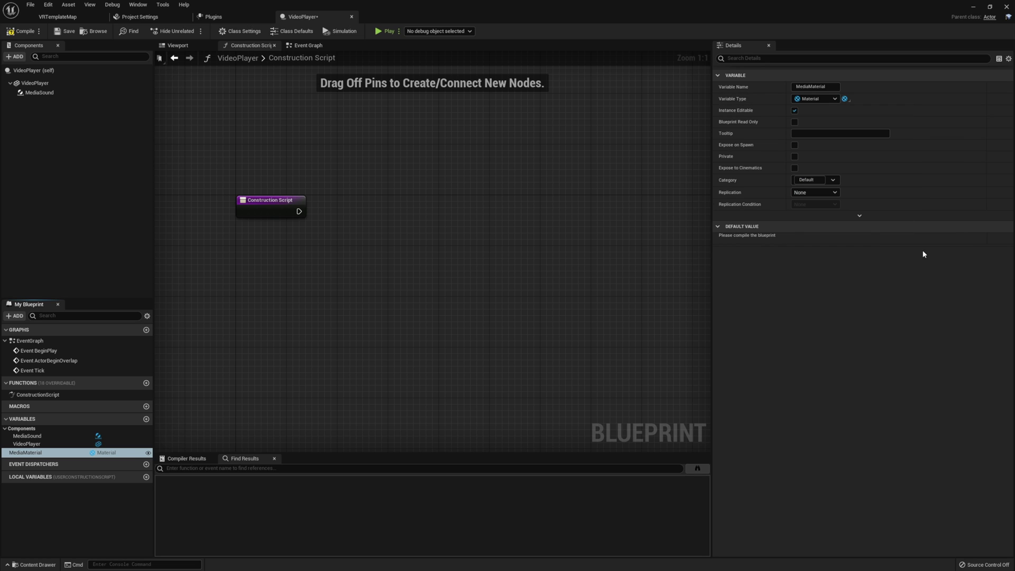
Wire a construction-script Set Material node applying MediaMaterial to Video Player.
{"action": "left_click_drag", "start_coordinate": [64, 83], "coordinate": [348, 229]}
{"action": "type", "text": "set material"}
{"action": "key", "text": "Return"}
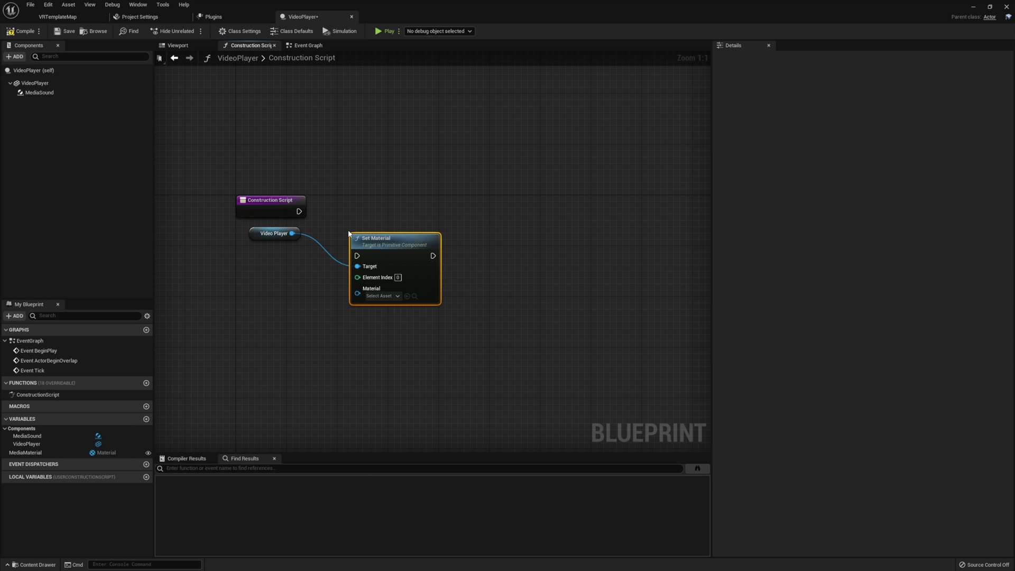
{"action": "left_click_drag", "start_coordinate": [40, 453], "coordinate": [358, 289]}
{"action": "left_click_drag", "start_coordinate": [290, 297], "coordinate": [270, 259]}
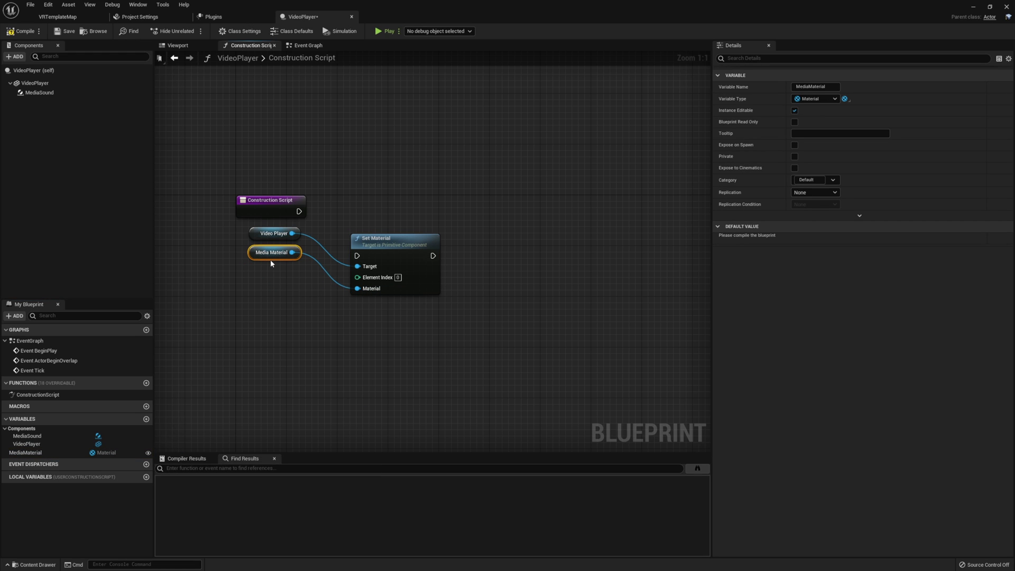
{"action": "left_click_drag", "start_coordinate": [390, 247], "coordinate": [377, 202]}
{"action": "left_click_drag", "start_coordinate": [299, 212], "coordinate": [344, 214]}
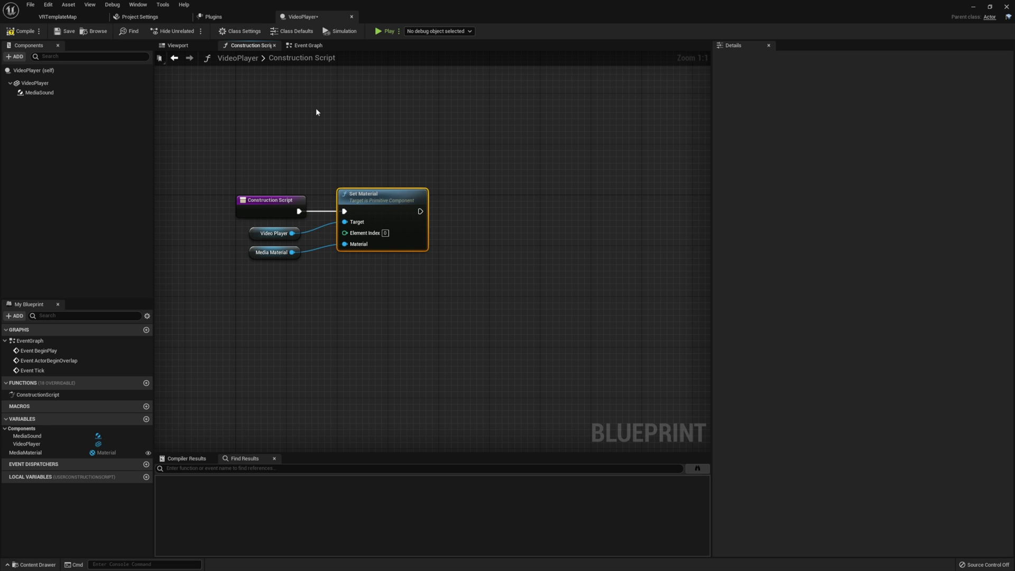
{"action": "left_click", "coordinate": [307, 45]}
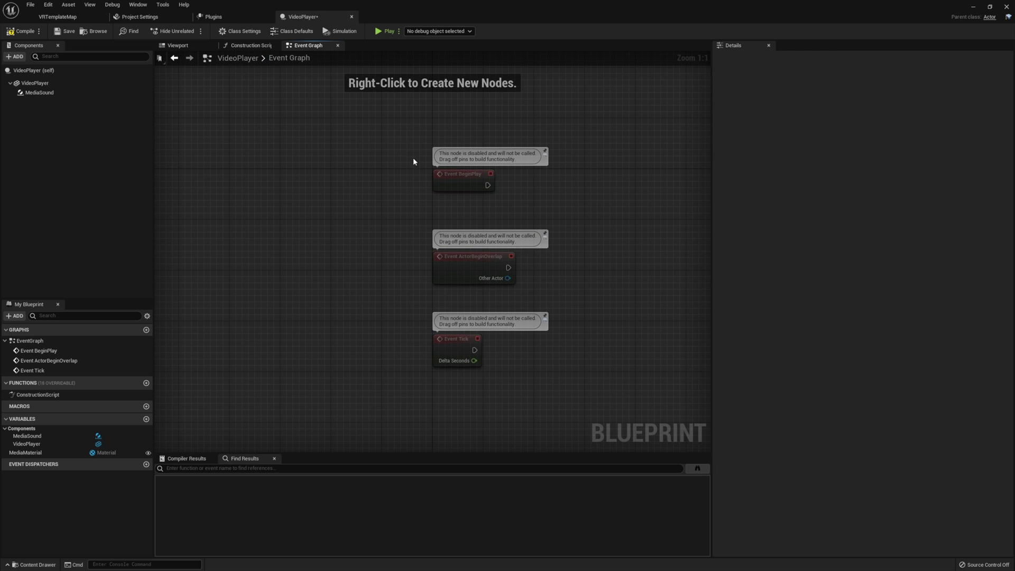
Add a MediaPlayer variable of type Media Player object reference.
{"action": "right_click_drag", "start_coordinate": [413, 162], "coordinate": [289, 103]}
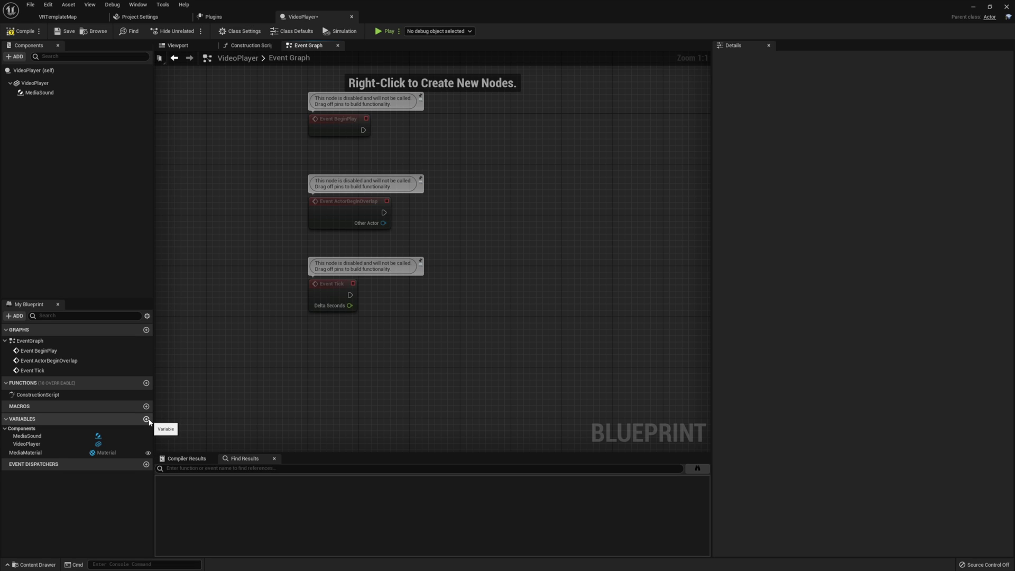
{"action": "left_click", "coordinate": [147, 420]}
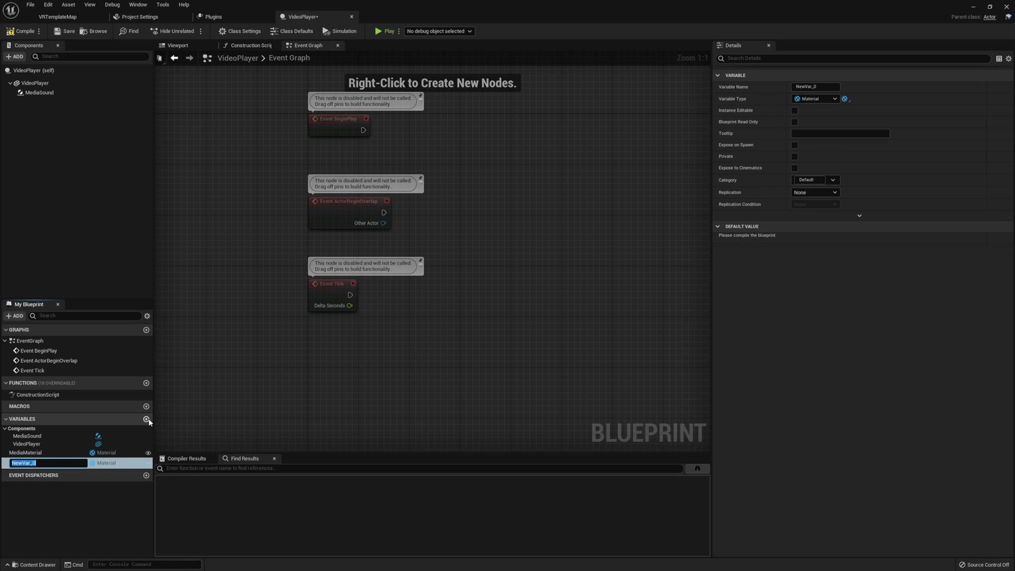
{"action": "type", "text": "MediaPlayer"}
{"action": "key", "text": "Return"}
{"action": "left_click", "coordinate": [799, 100]}
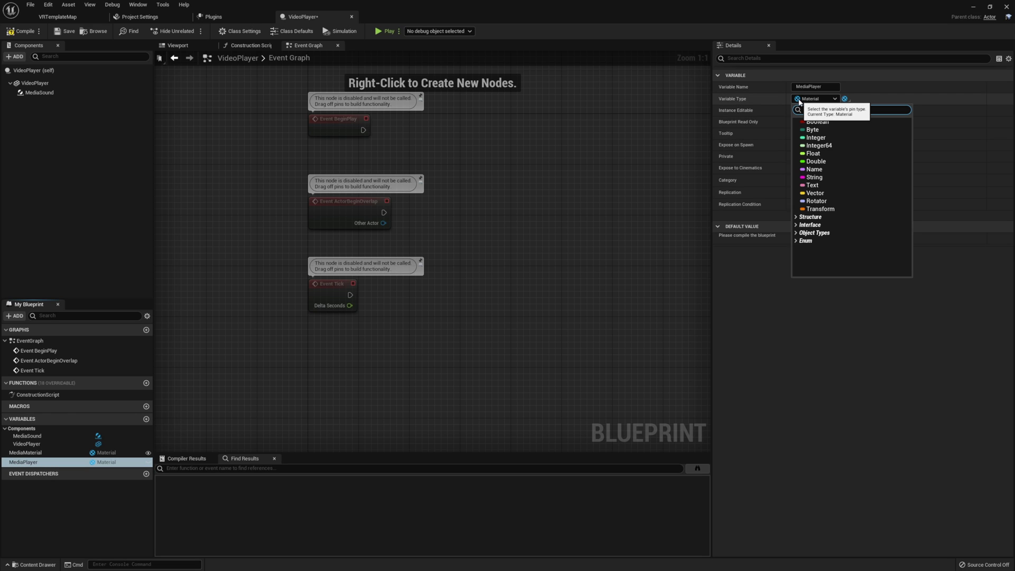
{"action": "type", "text": "media player"}
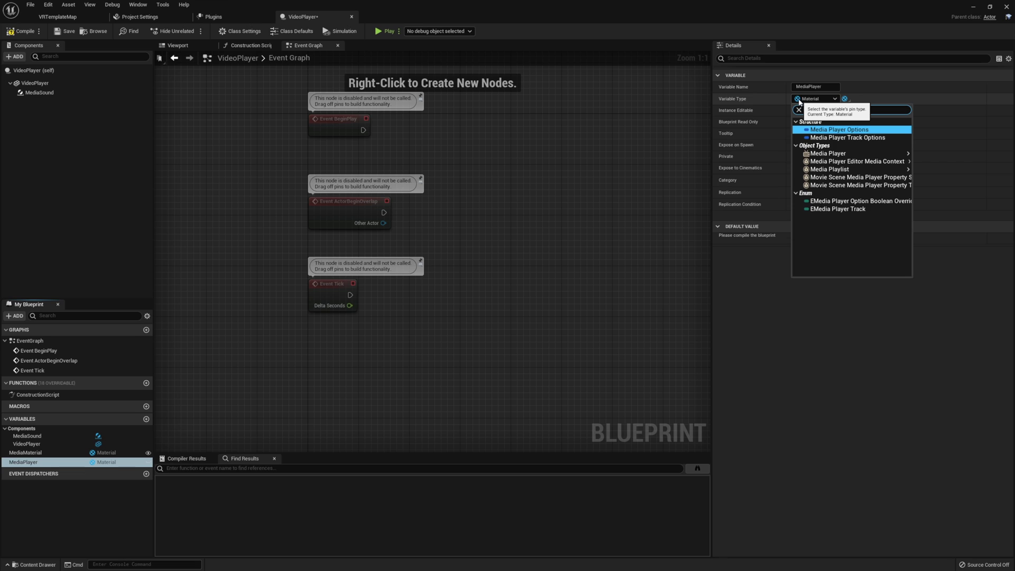
{"action": "mouse_move", "coordinate": [893, 154]}
{"action": "left_click", "coordinate": [926, 157]}
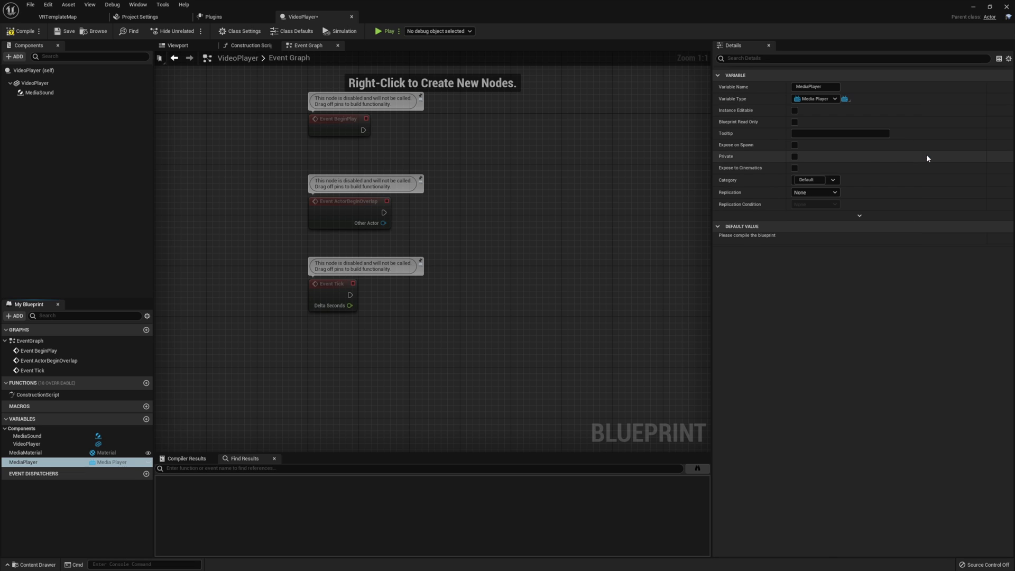
Add a MediaSource variable of type Media Source object reference.
{"action": "left_click", "coordinate": [146, 419]}
{"action": "type", "text": "med"}
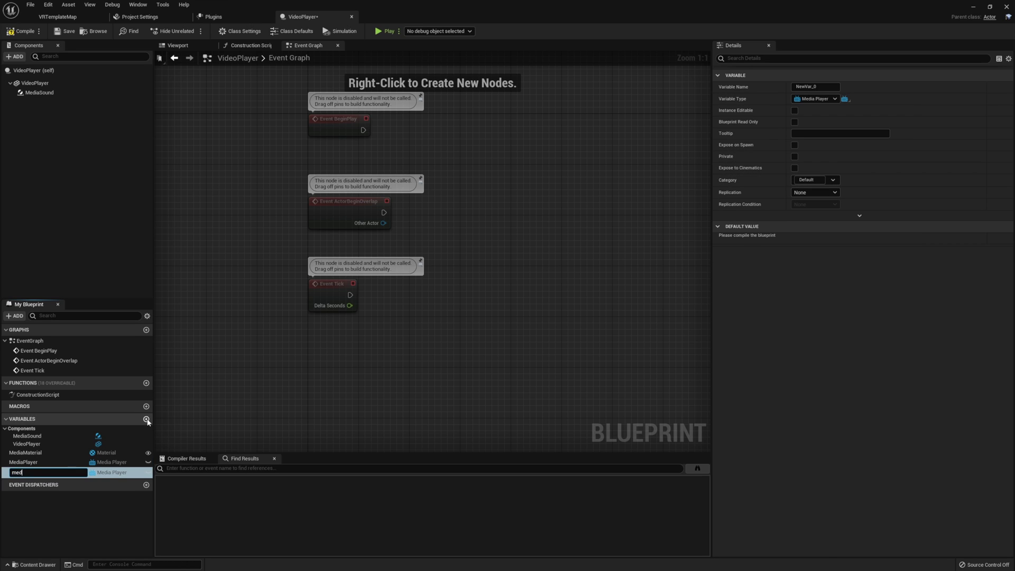
{"action": "key", "text": "BackSpace"}
{"action": "type", "text": "MediaSource"}
{"action": "key", "text": "Return"}
{"action": "left_click", "coordinate": [800, 99]}
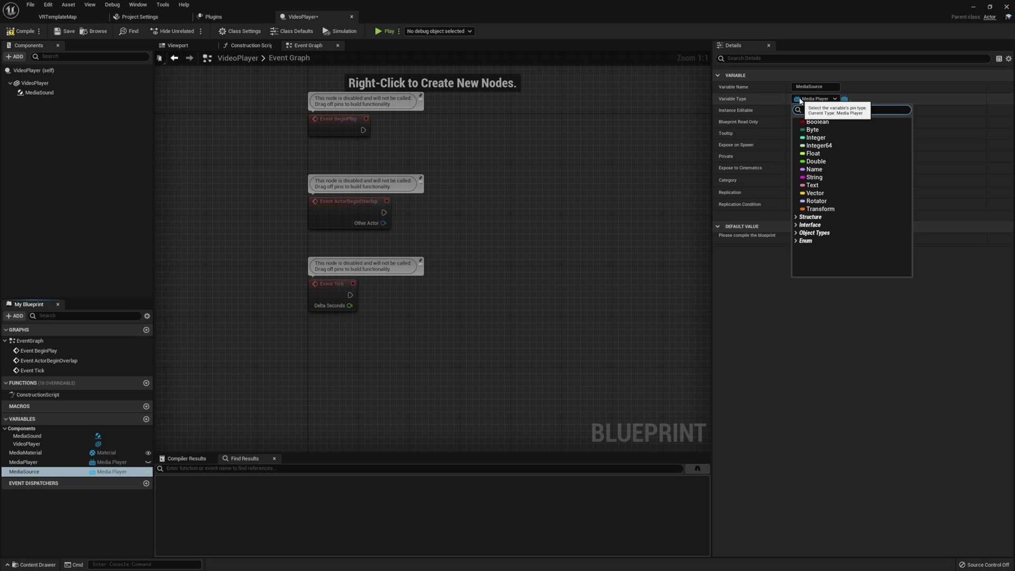
{"action": "type", "text": "media sou"}
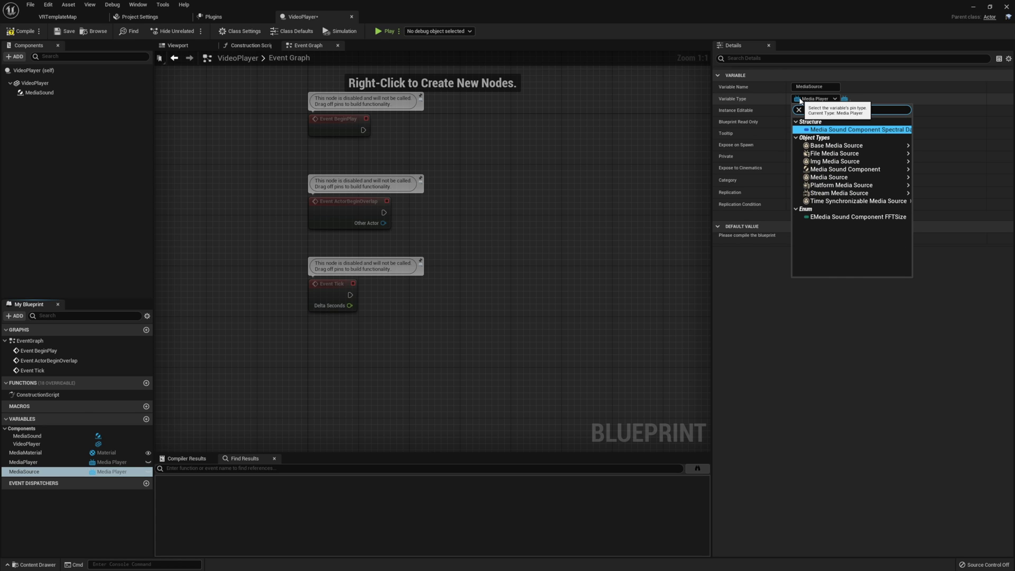
{"action": "mouse_move", "coordinate": [893, 177]}
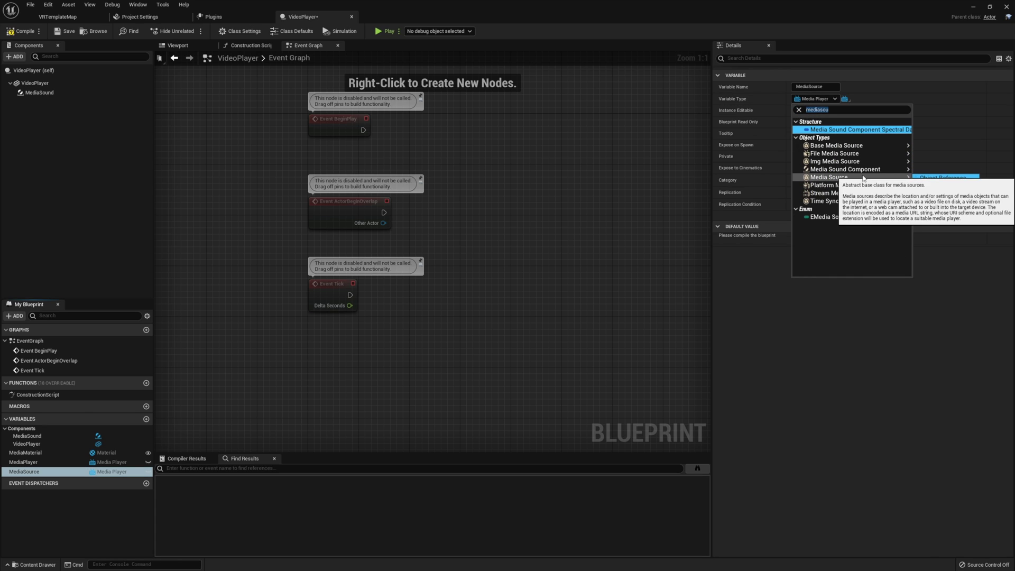
{"action": "left_click", "coordinate": [918, 178]}
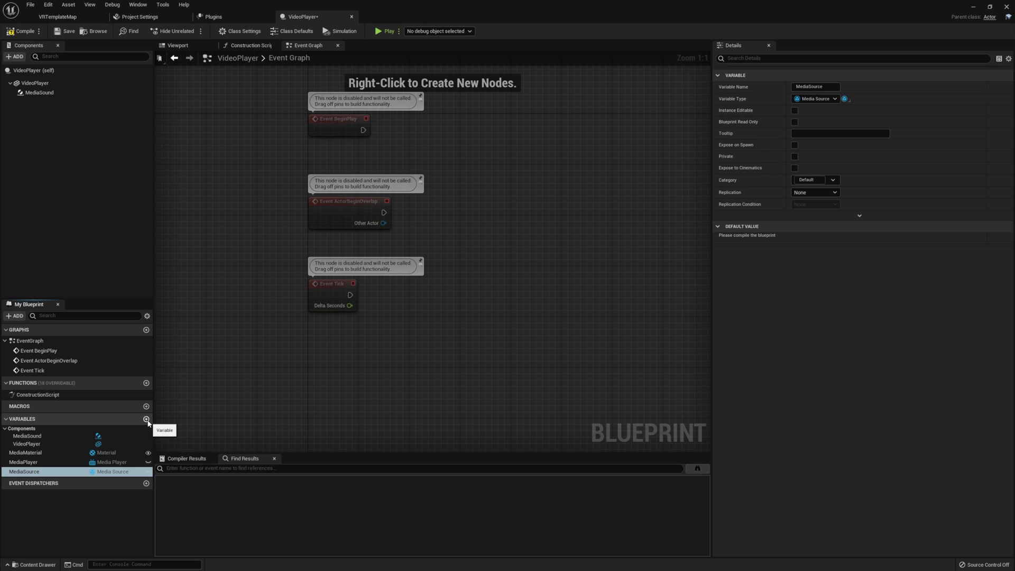
Add a Boolean variable Playing and make MediaPlayer and MediaSource instance editable.
{"action": "left_click", "coordinate": [146, 419]}
{"action": "type", "text": "Playing"}
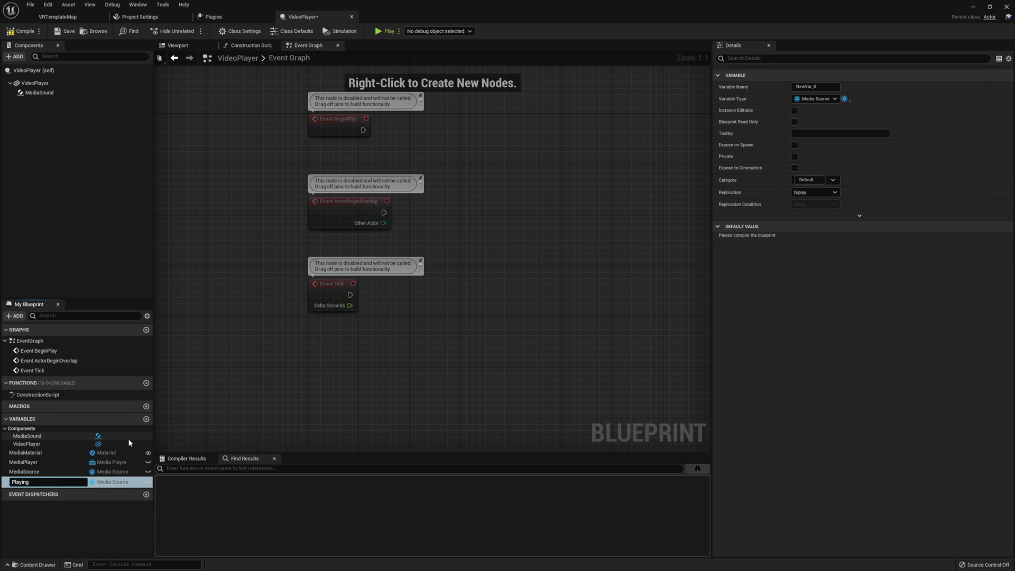
{"action": "key", "text": "Return"}
{"action": "left_click", "coordinate": [816, 98]}
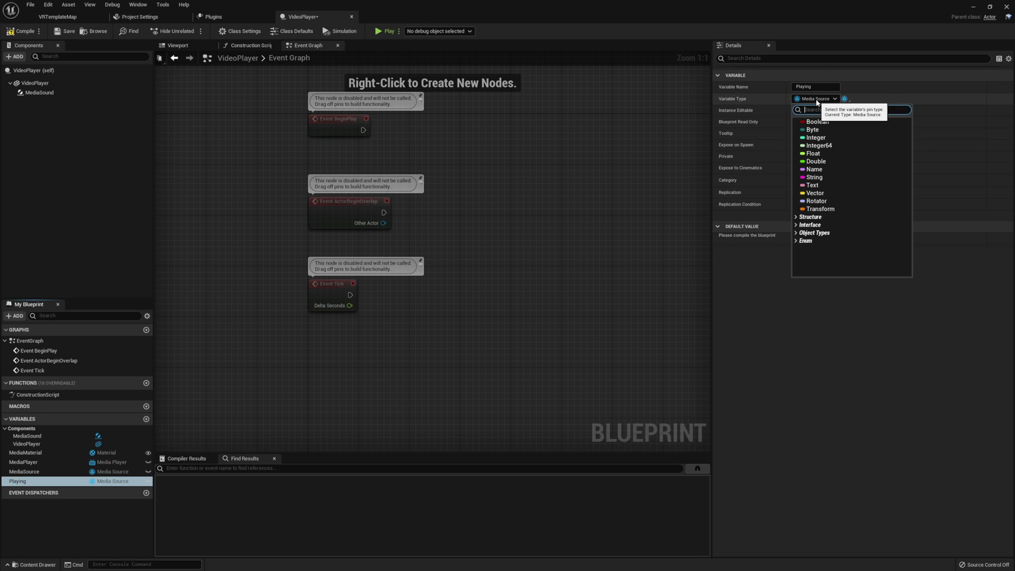
{"action": "left_click", "coordinate": [817, 122]}
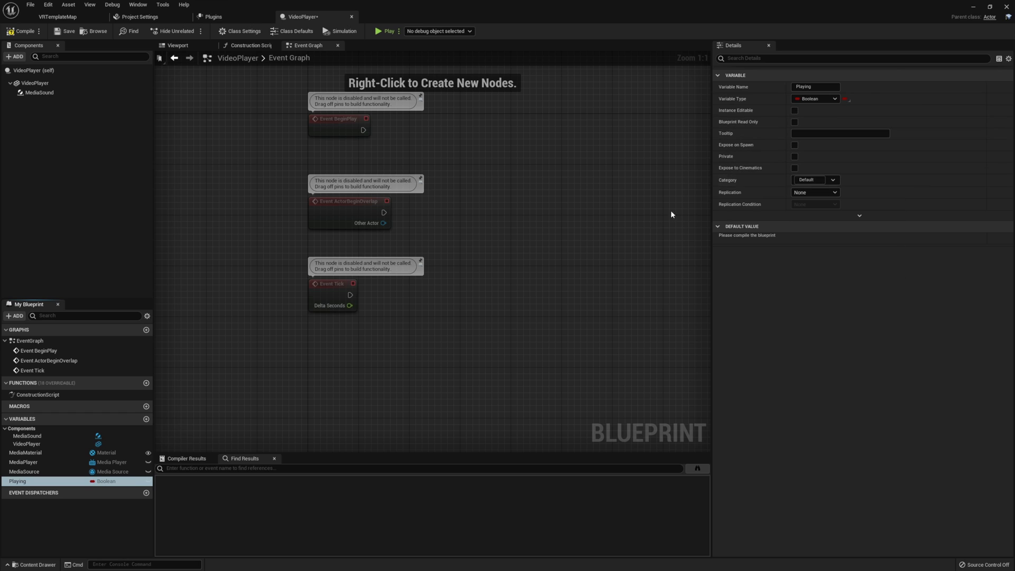
{"action": "left_click", "coordinate": [148, 462]}
{"action": "left_click", "coordinate": [148, 472]}
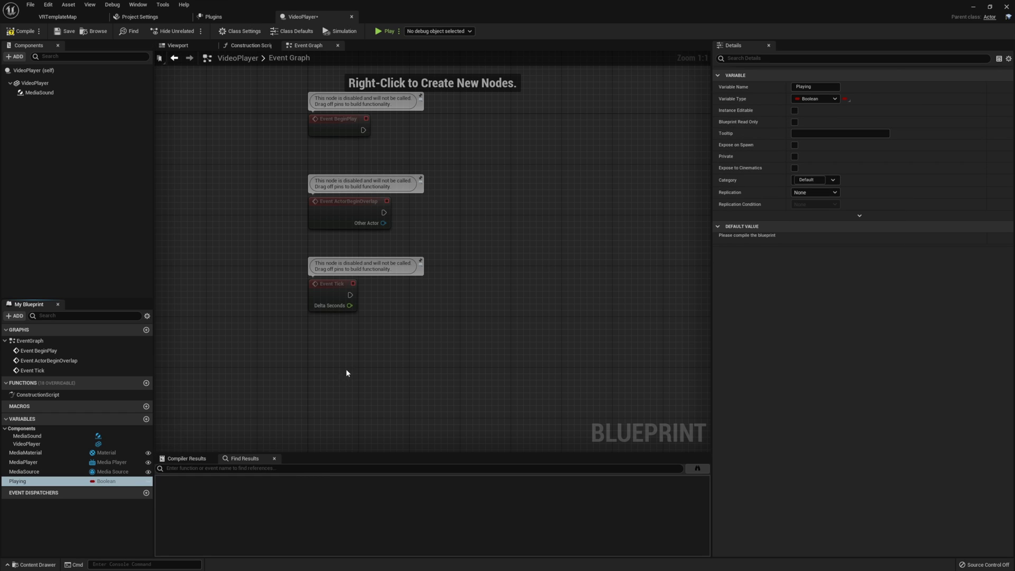